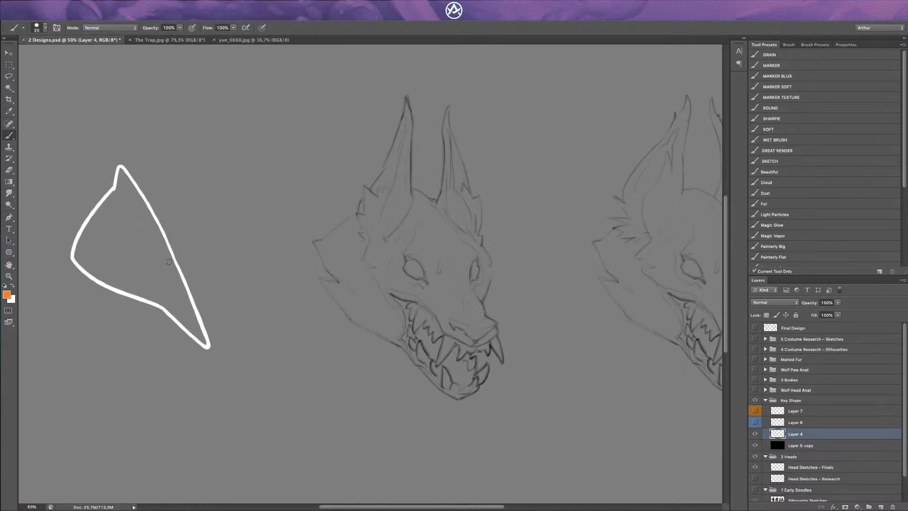
Step: Move the white key shape on Layer 4 closer to the neighbouring wolf head sketch and toggle its visibility for comparison
key(v)
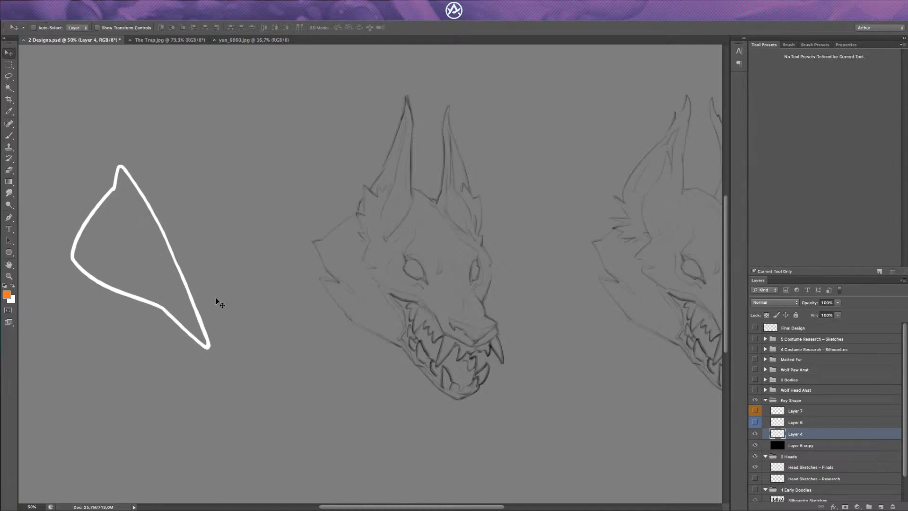
drag(219, 303, 293, 324)
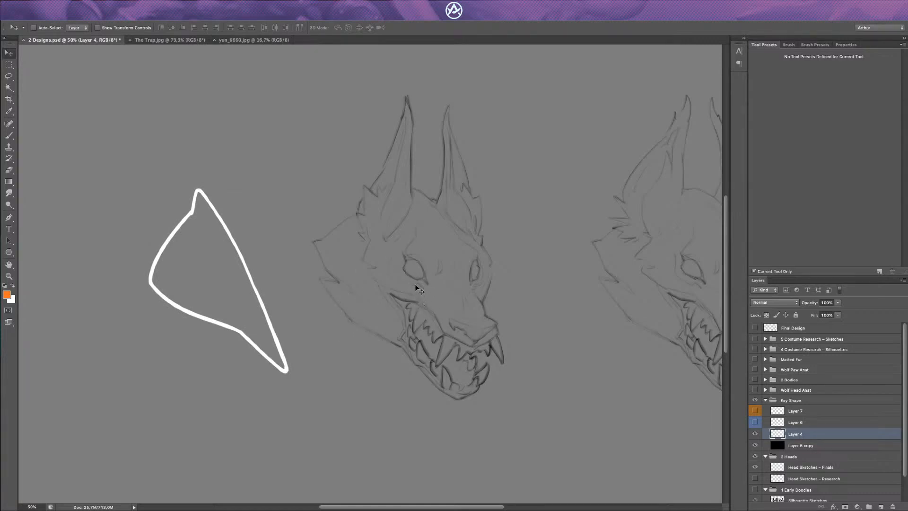
click(755, 434)
click(755, 435)
click(756, 435)
click(755, 434)
click(756, 434)
click(756, 434)
Step: Try fitting the white key shape over the wolf head sketch by moving and scaling it with Free Transform
key(ctrl+t)
drag(272, 289, 440, 265)
drag(308, 162, 404, 296)
key(ctrl+z)
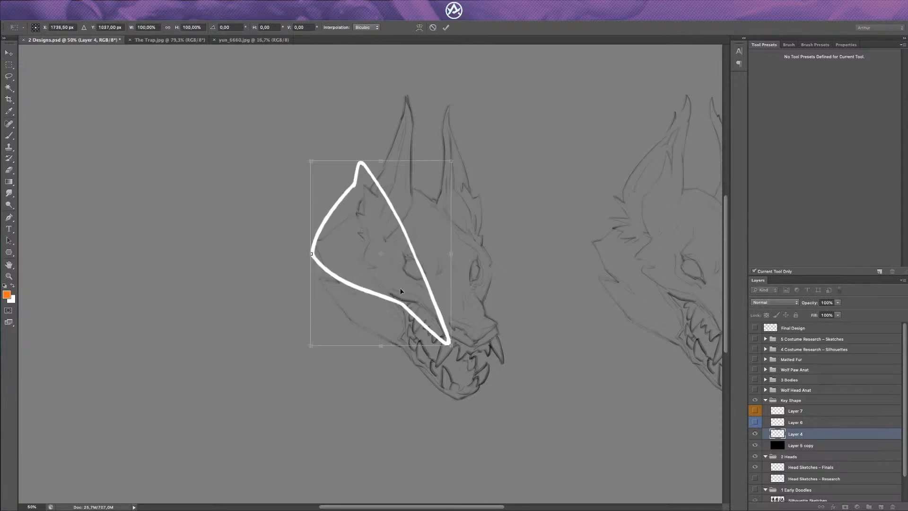
drag(423, 253, 456, 243)
key(Return)
Step: Duplicate Layer 4 and scale the copied key shape down to fit over the wolf's near eye
key(ctrl+j)
key(ctrl+t)
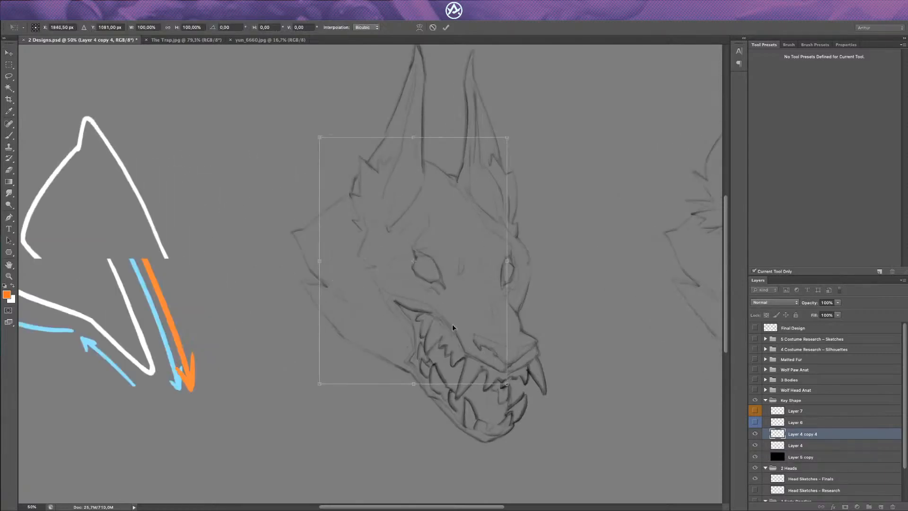
drag(320, 143, 410, 243)
drag(466, 333, 443, 293)
key(Return)
key(ctrl+minus)
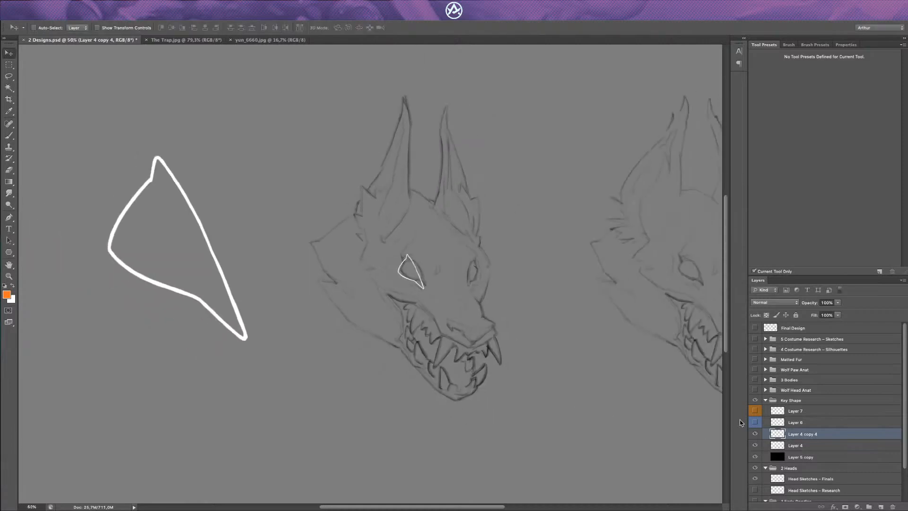
Step: Show the blue arrows on Layer 6 and move the original white key shape on Layer 4 inside them
click(754, 423)
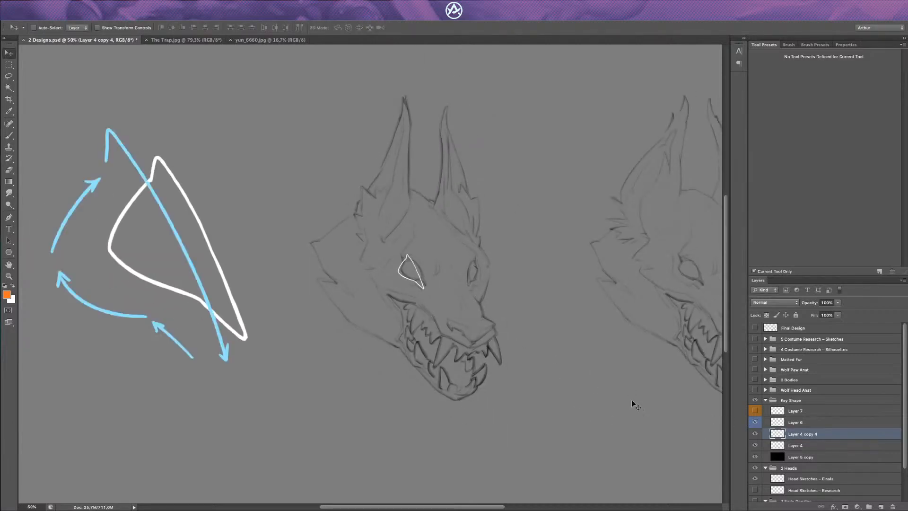
click(779, 444)
click(755, 445)
click(755, 445)
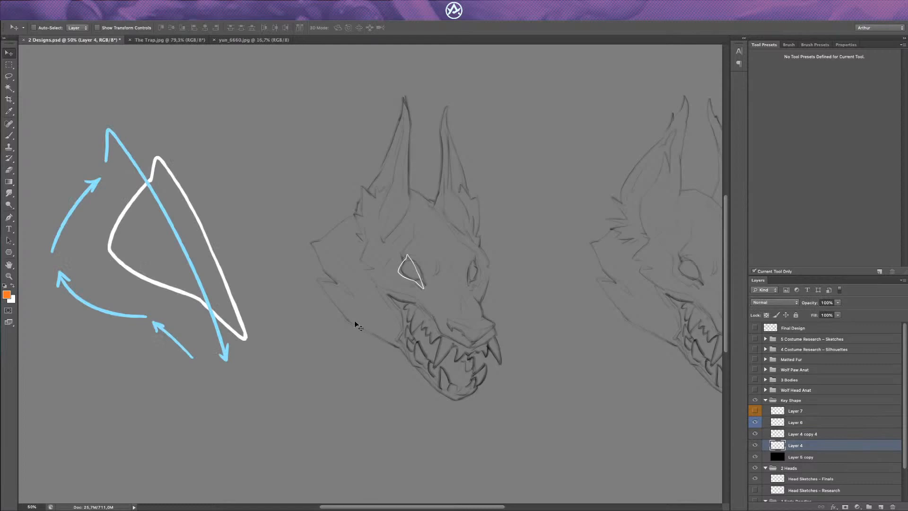
drag(294, 310, 257, 318)
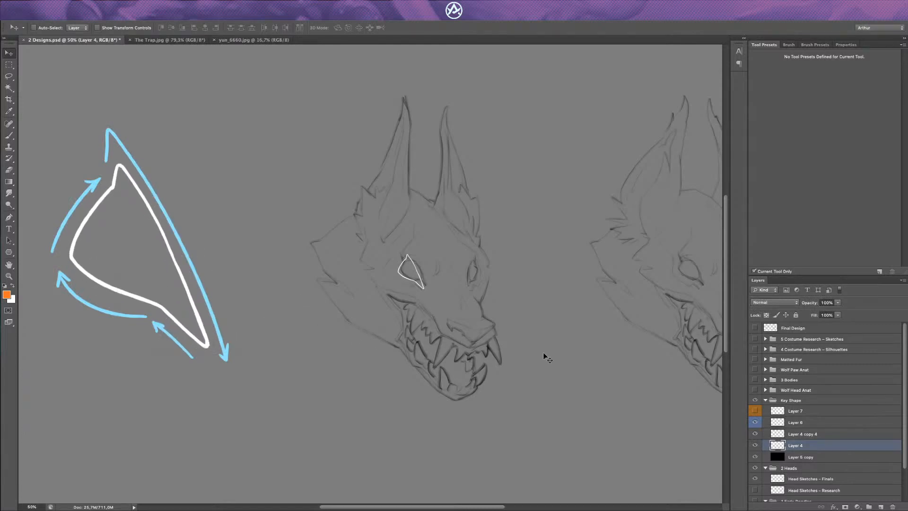
Step: Create a new layer above Layer 7 and paint orange arrows outside the blue ones along the lower and back edges
click(791, 411)
key(ctrl+shift+n)
key(Return)
key(b)
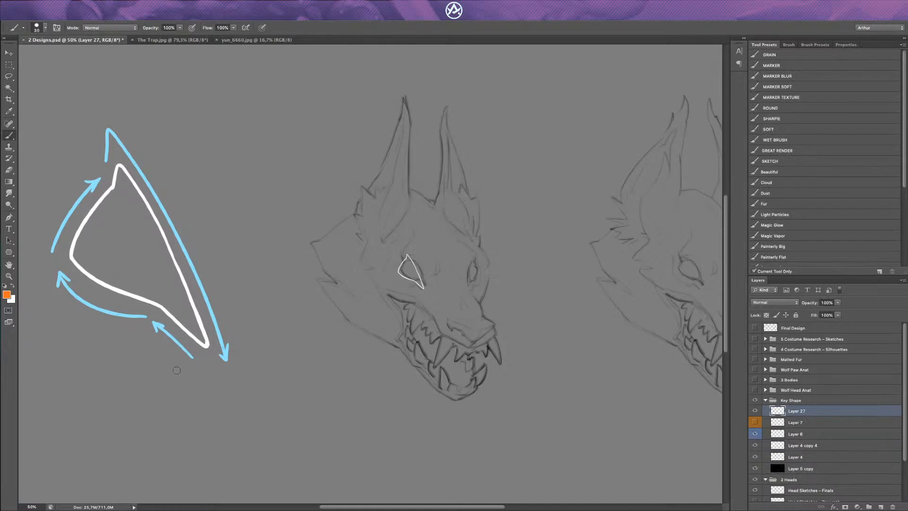
mouse_move(182, 378)
mouse_down()
mouse_move(155, 354)
mouse_move(85, 330)
mouse_move(55, 300)
mouse_move(43, 240)
mouse_move(64, 193)
mouse_up()
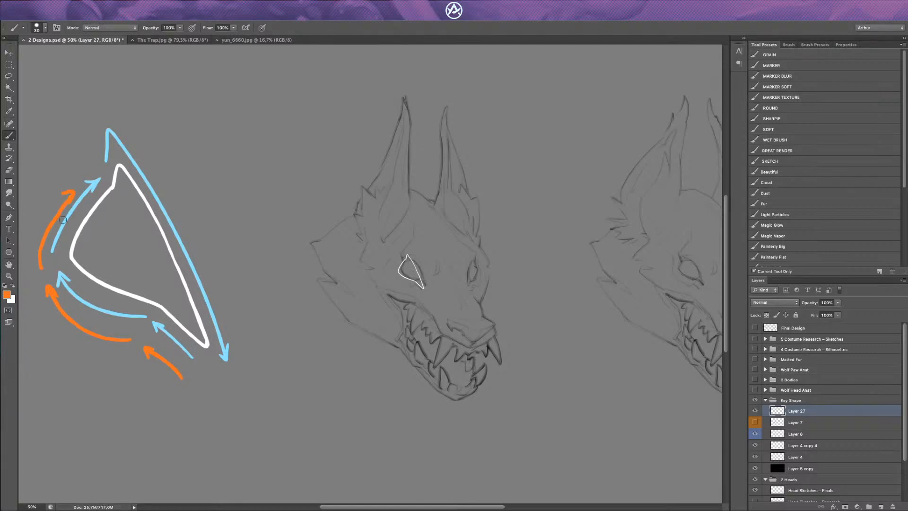
Step: Paint a long orange arrow down the front edge of the key shape, undoing the first attempt and redrawing it
mouse_move(134, 133)
mouse_down()
mouse_move(208, 268)
mouse_move(234, 372)
mouse_up()
key(ctrl+z)
key(ctrl+z)
key(ctrl+z)
drag(118, 116, 153, 167)
mouse_move(170, 198)
mouse_down()
mouse_move(232, 354)
mouse_move(237, 337)
mouse_up()
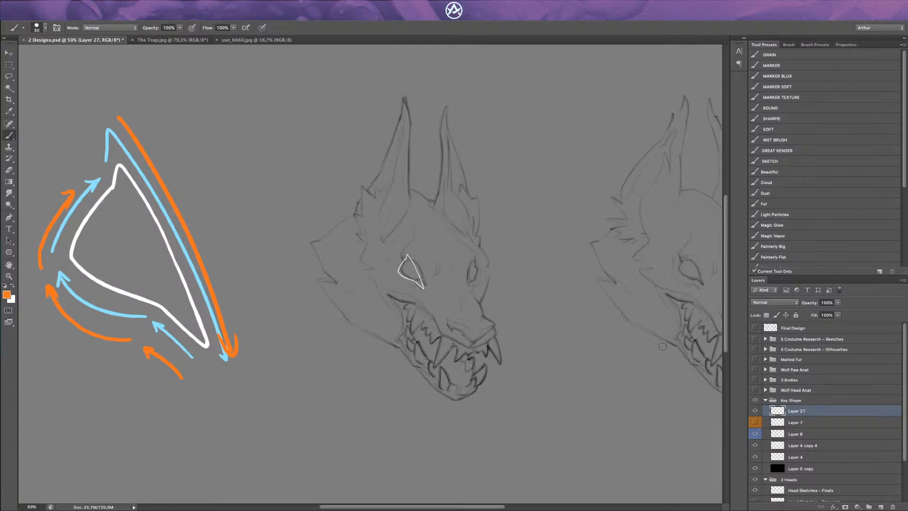
Step: Delete the layer with the orange arrows and add a new empty layer in its place
key(Delete)
key(ctrl+shift+n)
key(Return)
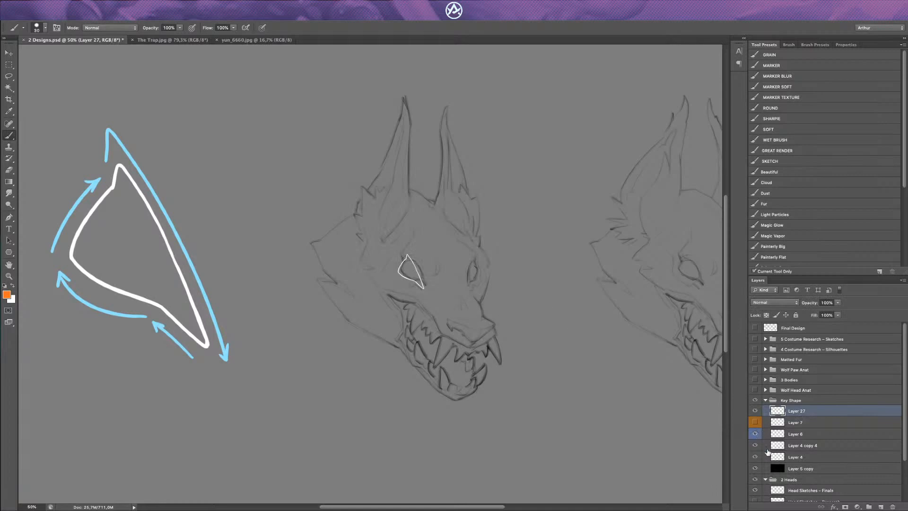
Step: Duplicate Layer 4, place the full-size copy over the wolf head, and rotate it about 4° to match the jaw line
click(756, 446)
click(756, 446)
click(778, 449)
click(775, 458)
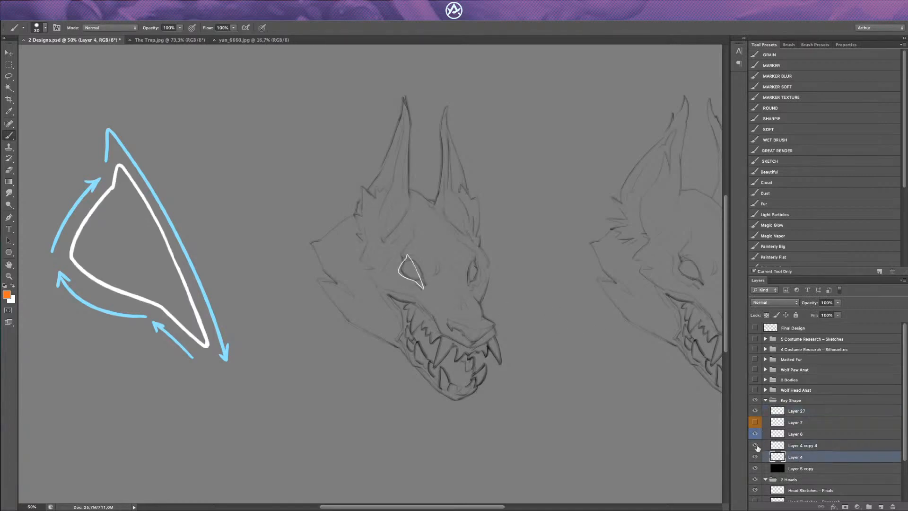
key(ctrl+j)
key(ctrl+t)
drag(167, 352, 428, 380)
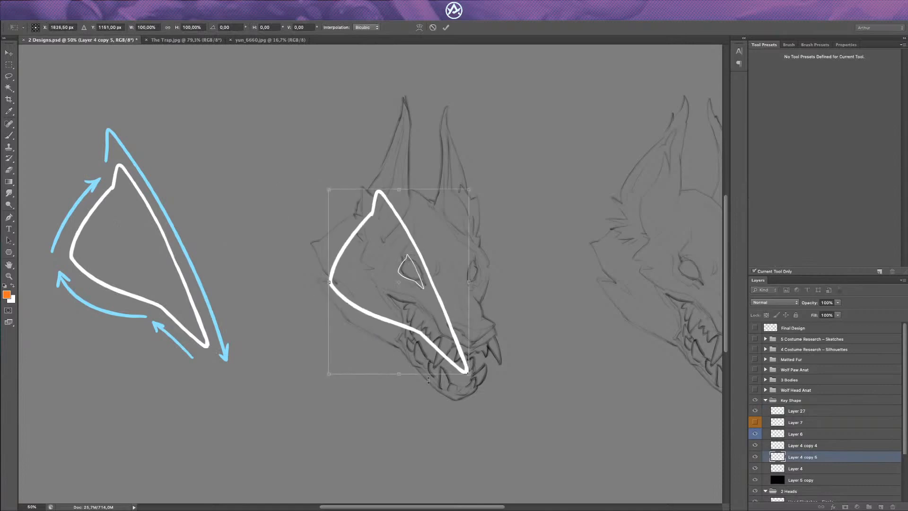
drag(412, 418, 403, 418)
mouse_move(434, 329)
mouse_down()
mouse_move(432, 340)
mouse_move(440, 328)
mouse_up()
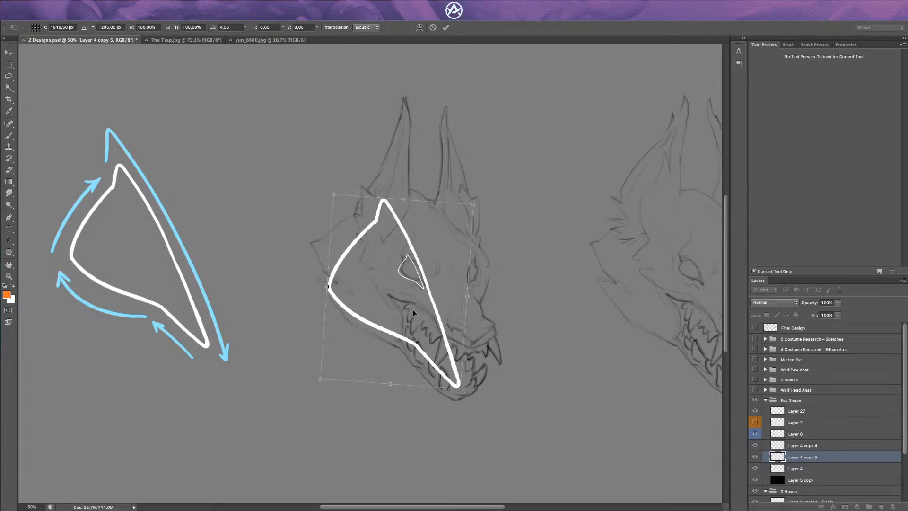
key(Return)
Step: Paint orange strokes over the large key shape copy, following the cheek and brow curves and tapering along the muzzle
key(b)
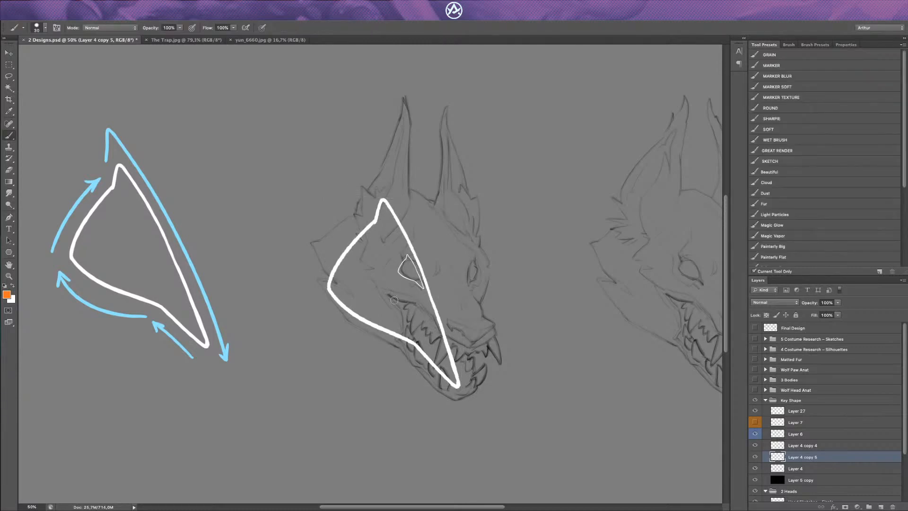
drag(396, 326, 404, 251)
drag(363, 313, 394, 238)
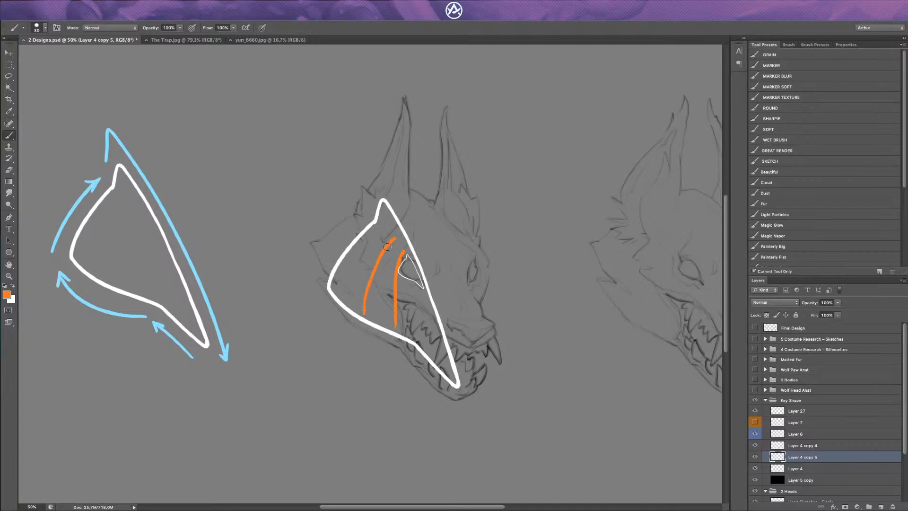
drag(344, 296, 388, 230)
mouse_move(334, 282)
mouse_down()
mouse_move(382, 224)
mouse_move(404, 249)
mouse_move(425, 220)
mouse_move(403, 186)
mouse_move(395, 237)
mouse_up()
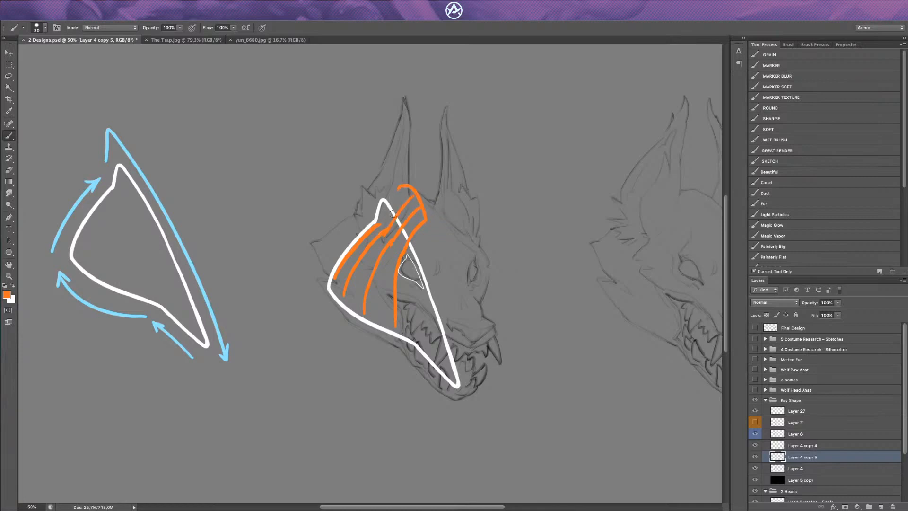
drag(404, 188, 373, 233)
mouse_move(412, 328)
mouse_down()
mouse_move(458, 385)
mouse_move(425, 268)
mouse_up()
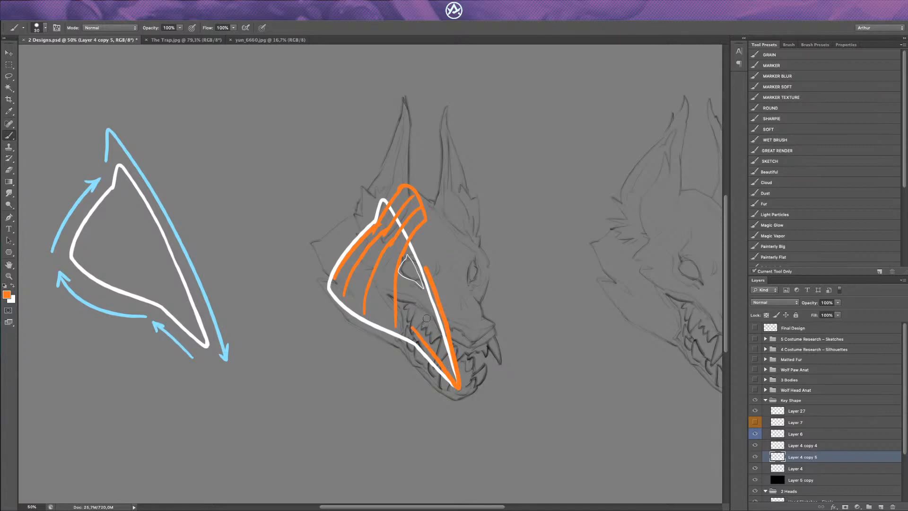
Step: Undo the orange strokes on the large key shape copy and erase the remaining one beside the eye
key(ctrl+alt+z)
key(ctrl+alt+z)
key(ctrl+alt+z)
key(ctrl+alt+z)
key(ctrl+alt+z)
key(ctrl+alt+z)
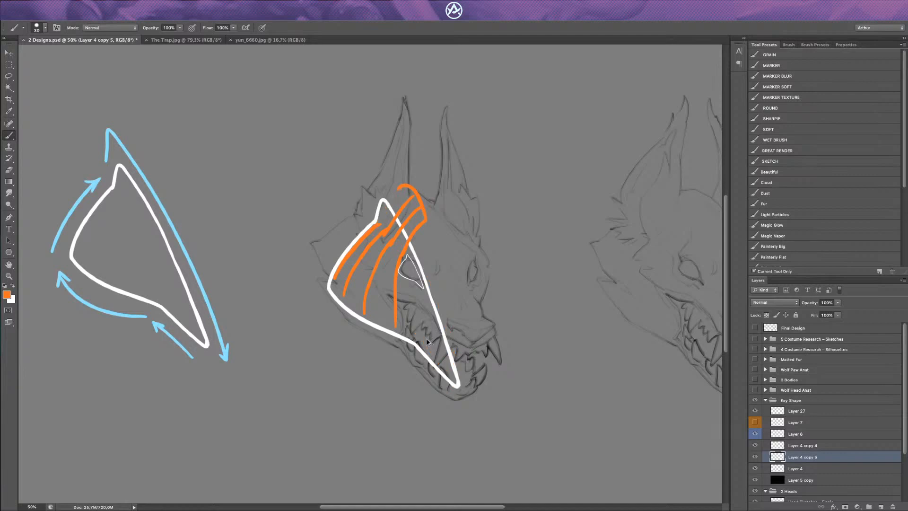
key(ctrl+alt+z)
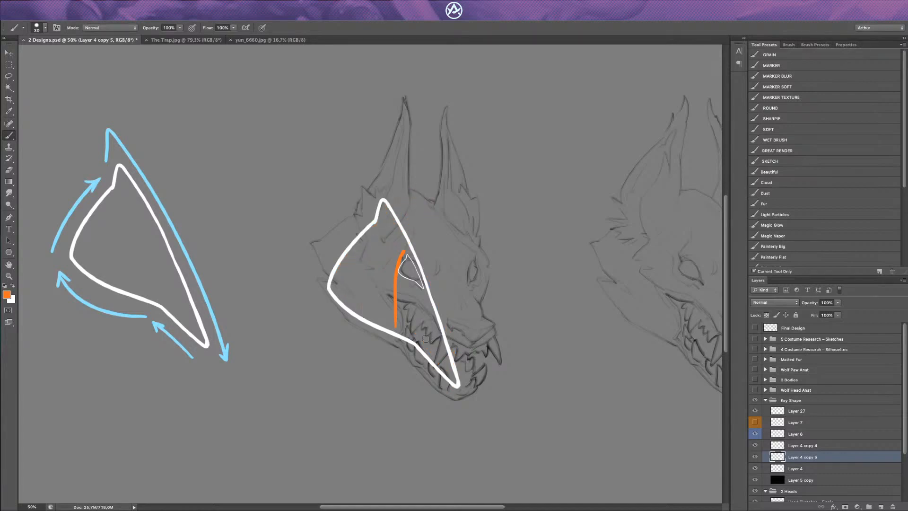
key(e)
drag(390, 322, 401, 244)
Step: Move the large key shape copy into the gap between the two wolf head sketches
key(v)
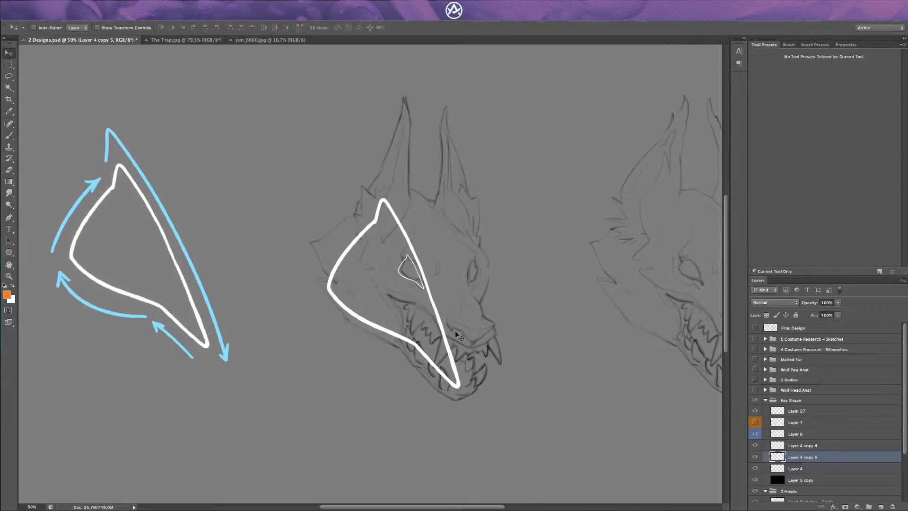
drag(428, 343, 585, 301)
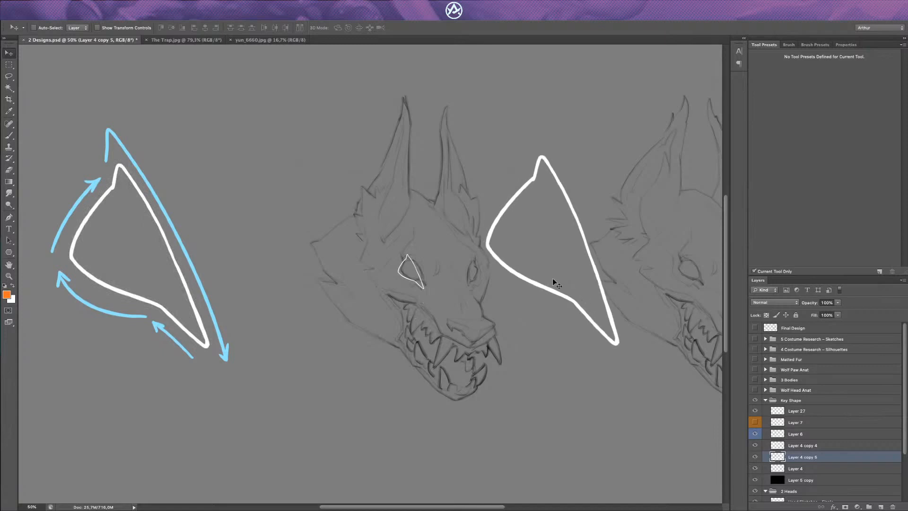
drag(557, 261, 564, 262)
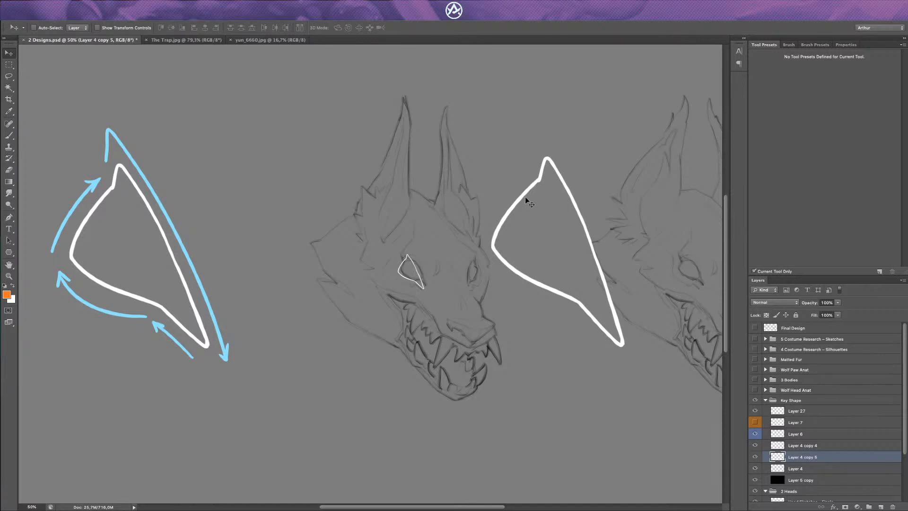
Step: Move the large key shape copy back over the wolf head and rotate it about 4° along the jaw
drag(524, 257, 392, 298)
key(ctrl+t)
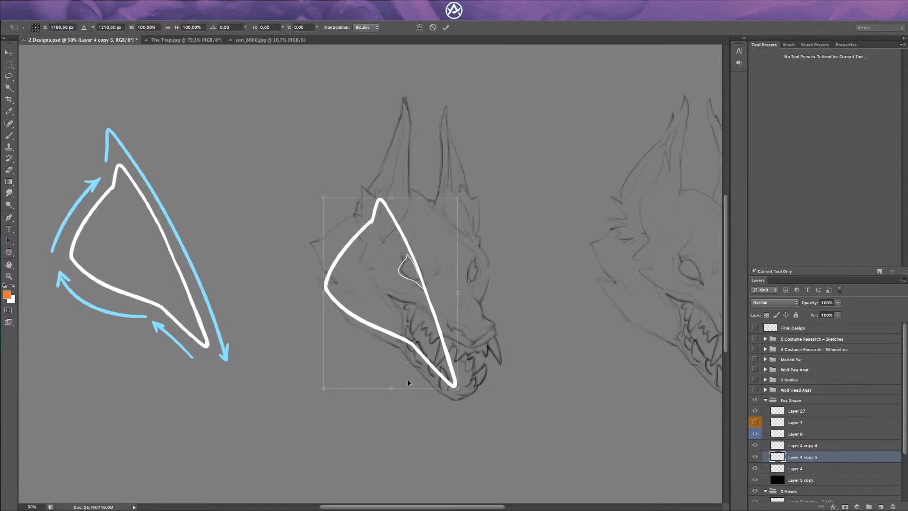
mouse_move(411, 383)
mouse_down()
mouse_move(403, 376)
mouse_move(391, 420)
mouse_move(407, 374)
mouse_up()
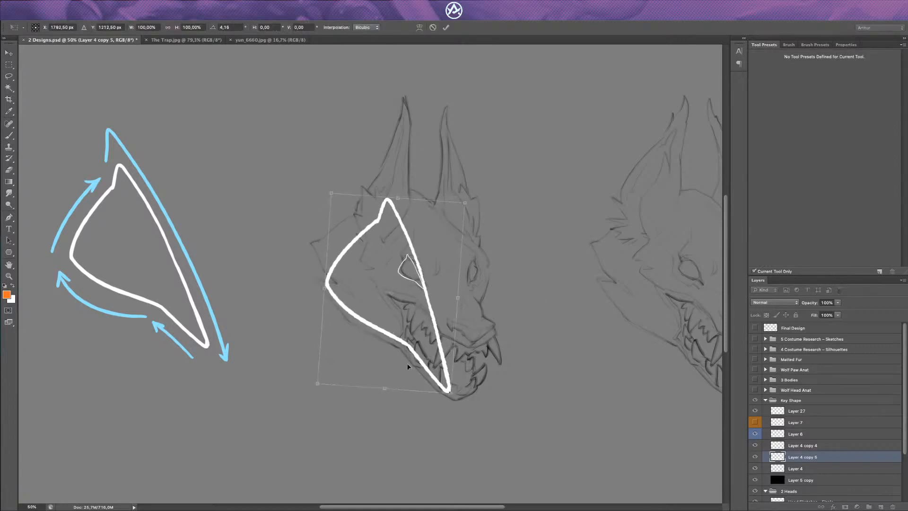
key(Return)
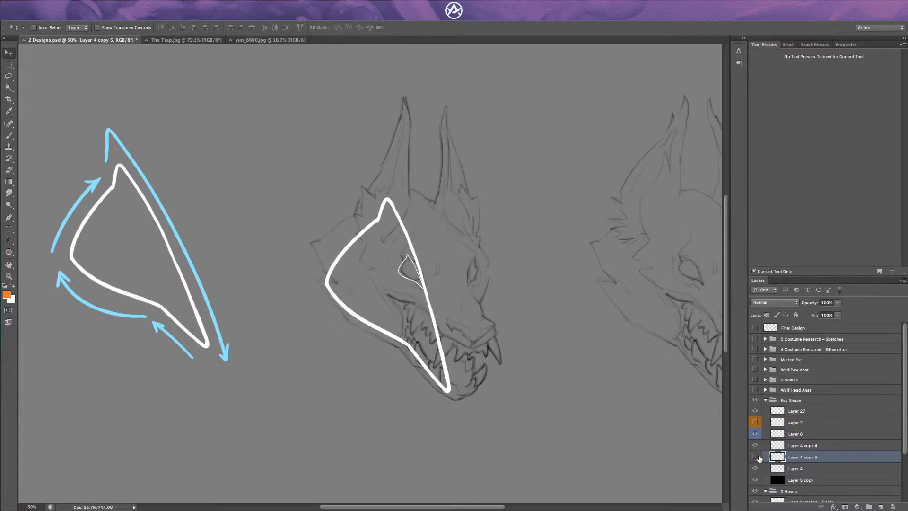
Step: Duplicate the large key shape on the head and flip the copy vertically so it extends upward from the shape's peak
key(ctrl+j)
key(ctrl+t)
drag(397, 443, 396, 441)
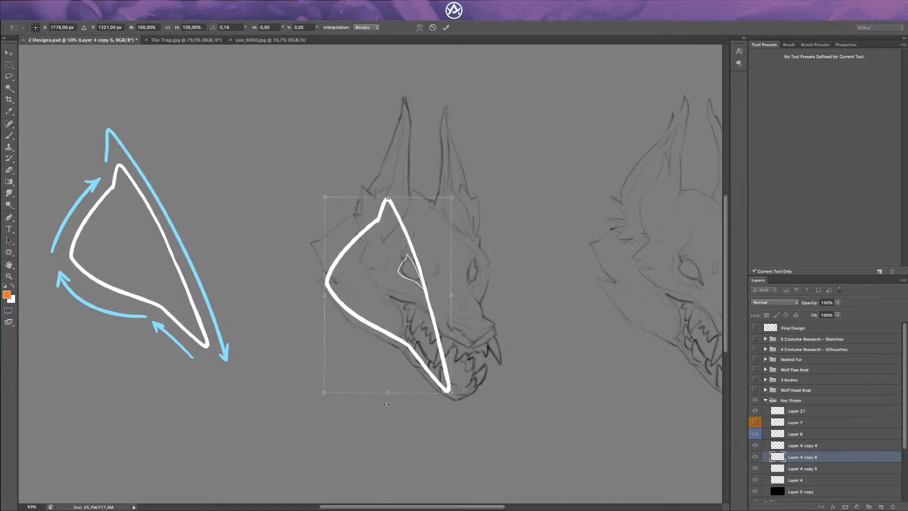
drag(386, 405, 387, 75)
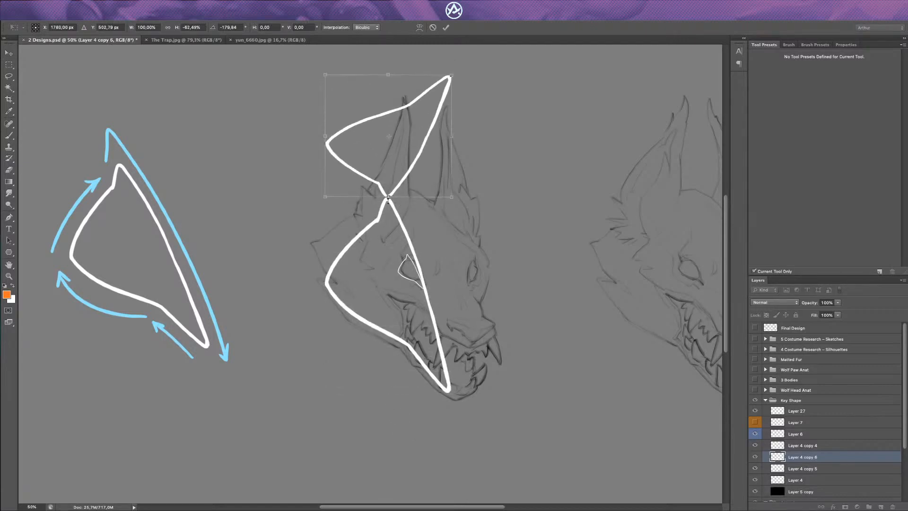
Step: Narrow the flipped key shape to about 51% width, then tilt, stretch and position it over the wolf's near ear
drag(324, 198, 386, 231)
drag(386, 199, 392, 220)
drag(392, 277, 402, 275)
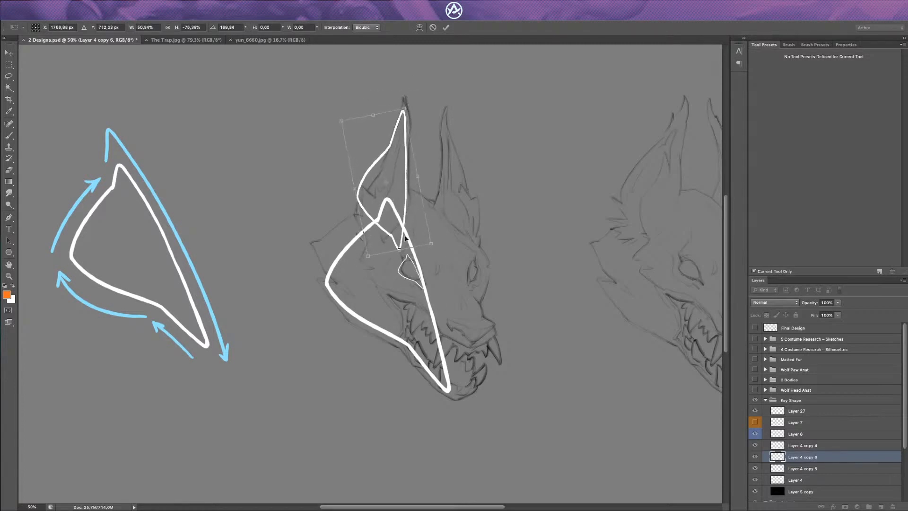
drag(402, 218, 405, 213)
drag(377, 110, 375, 92)
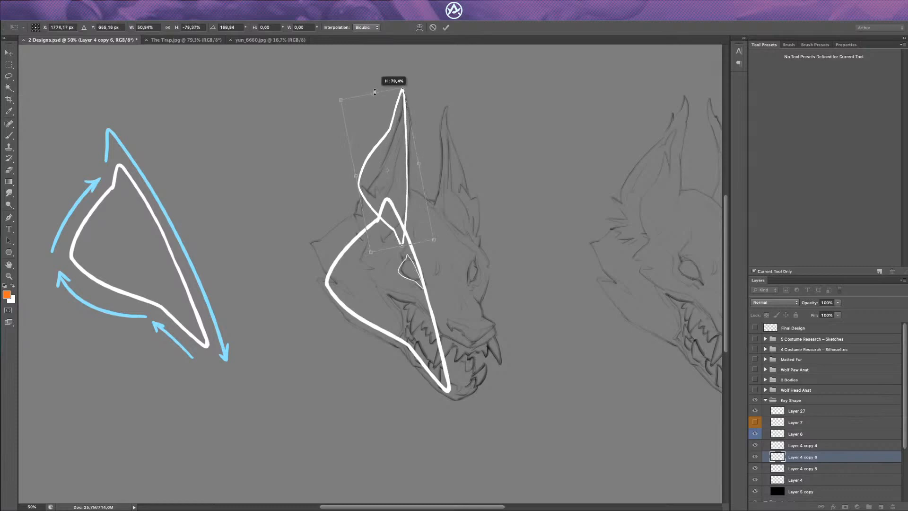
drag(408, 209, 410, 217)
drag(405, 254, 401, 227)
drag(399, 195, 401, 210)
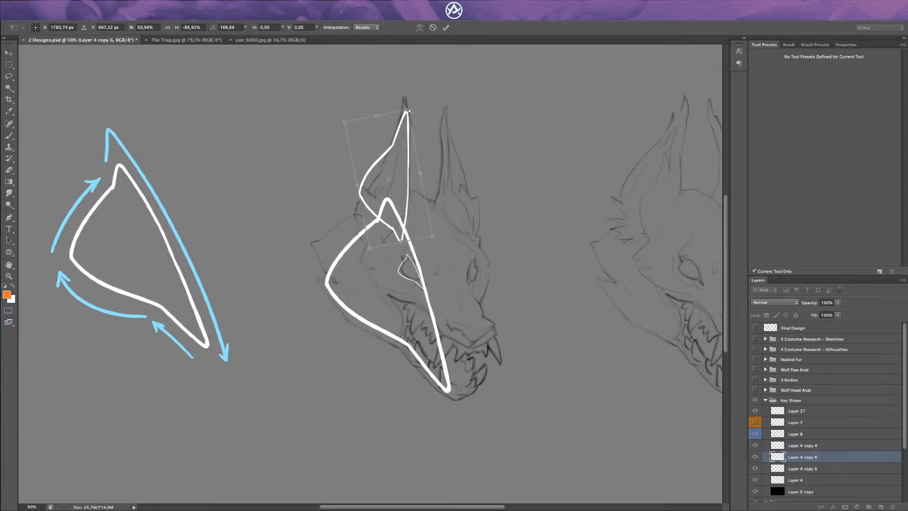
Step: Skew the flipped key shape's tip up to the near ear's point, fine-tune its lower side and angle, and apply the transform
drag(408, 111, 405, 86)
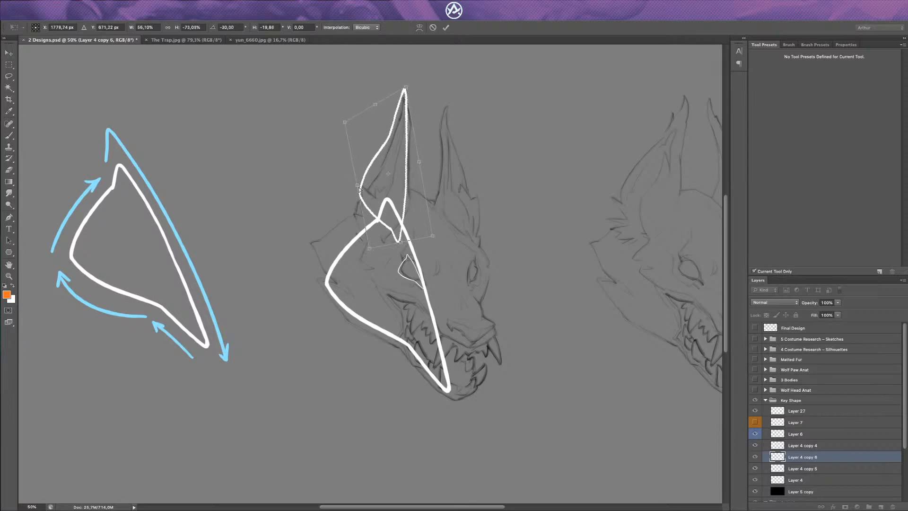
drag(358, 188, 361, 199)
drag(413, 229, 411, 231)
drag(411, 296, 406, 296)
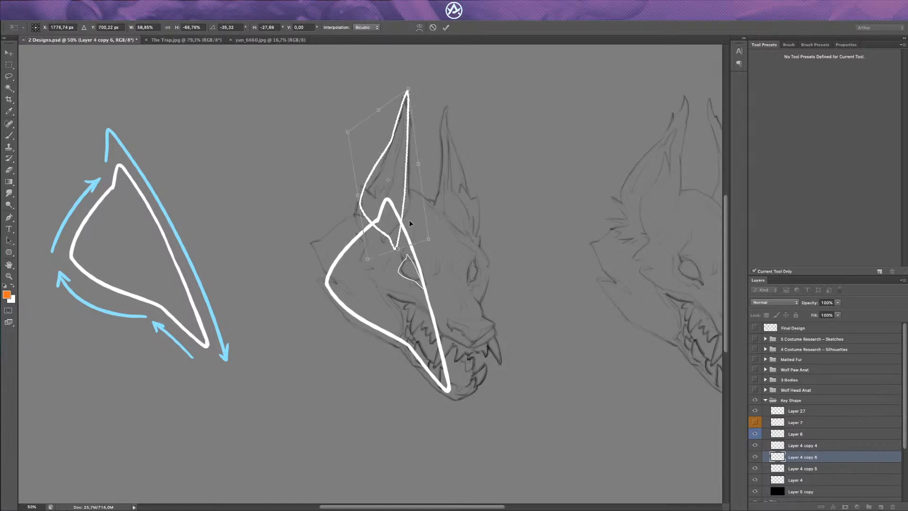
key(Return)
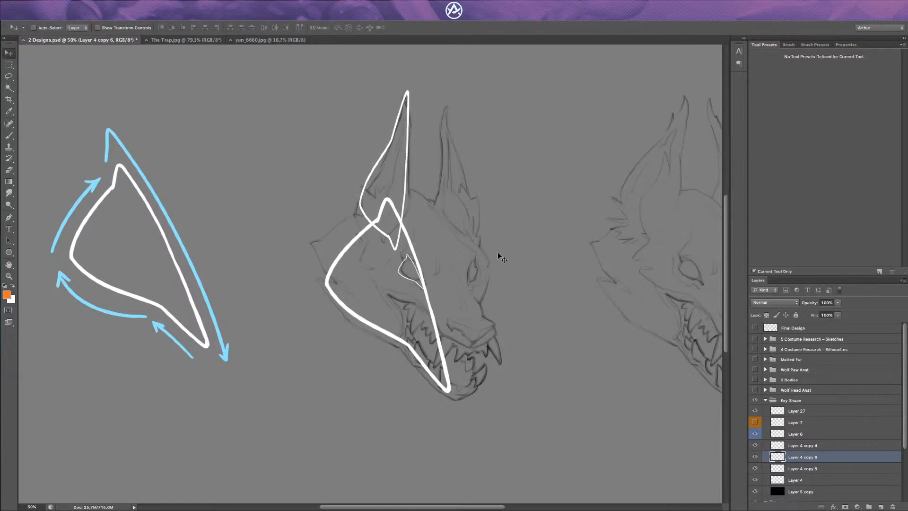
Step: Duplicate the near ear's key shape, flip the copy horizontally, narrow it and fit it over the wolf's far ear
key(ctrl+j)
key(ctrl+t)
drag(358, 170, 475, 218)
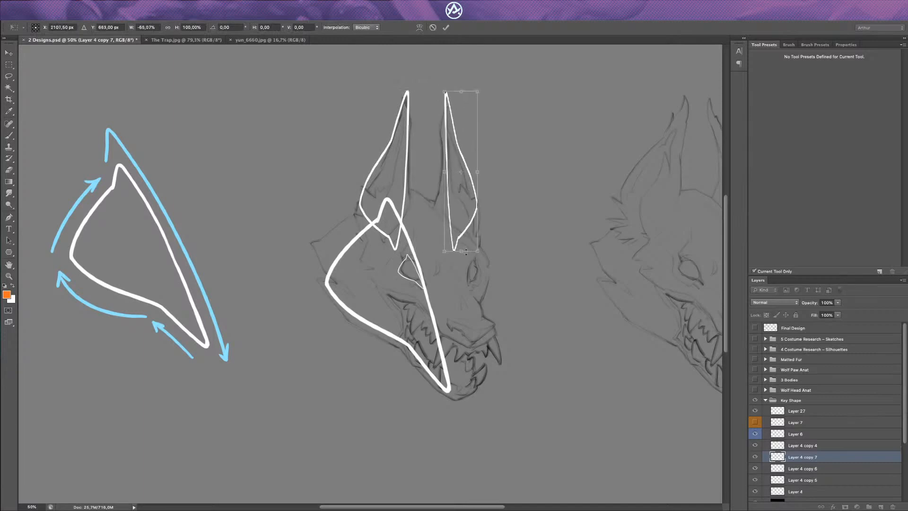
drag(473, 308, 477, 308)
drag(477, 231, 476, 236)
key(Return)
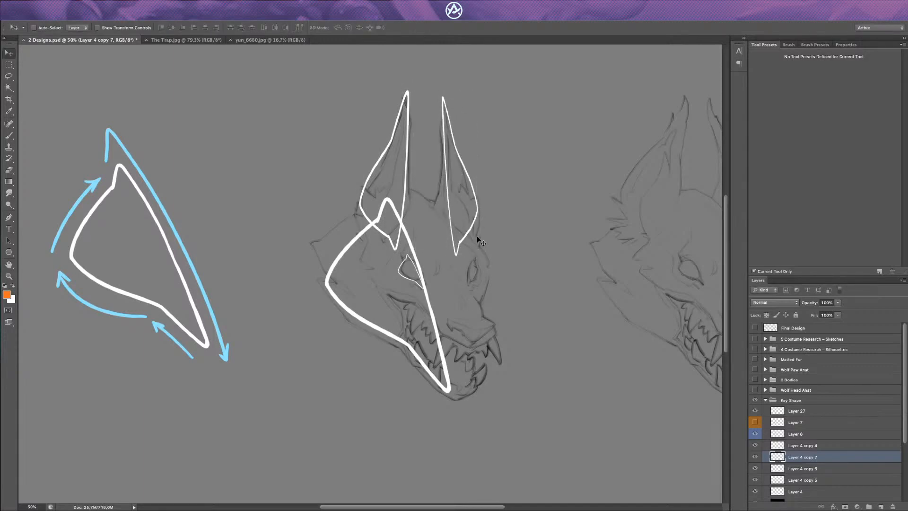
Step: Shorten the far ear's key shape slightly from its lower end and apply the transform
key(ctrl+t)
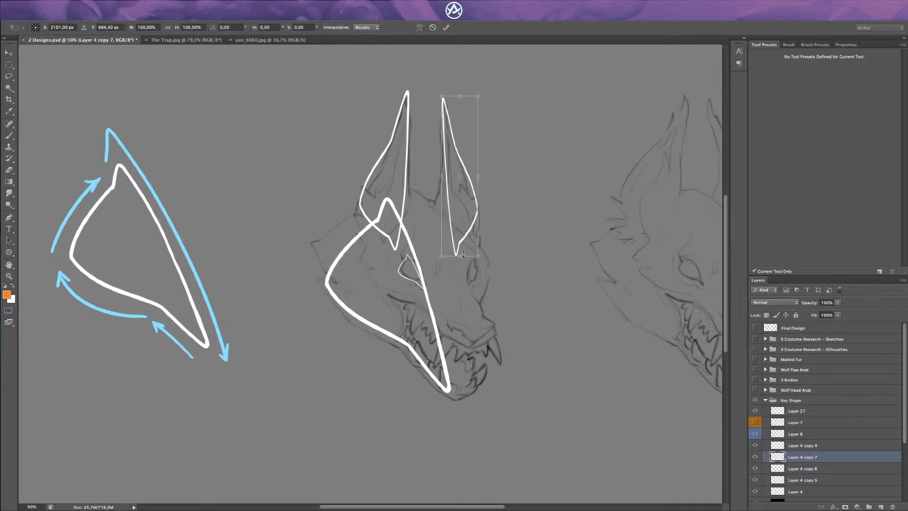
drag(460, 256, 460, 247)
key(Return)
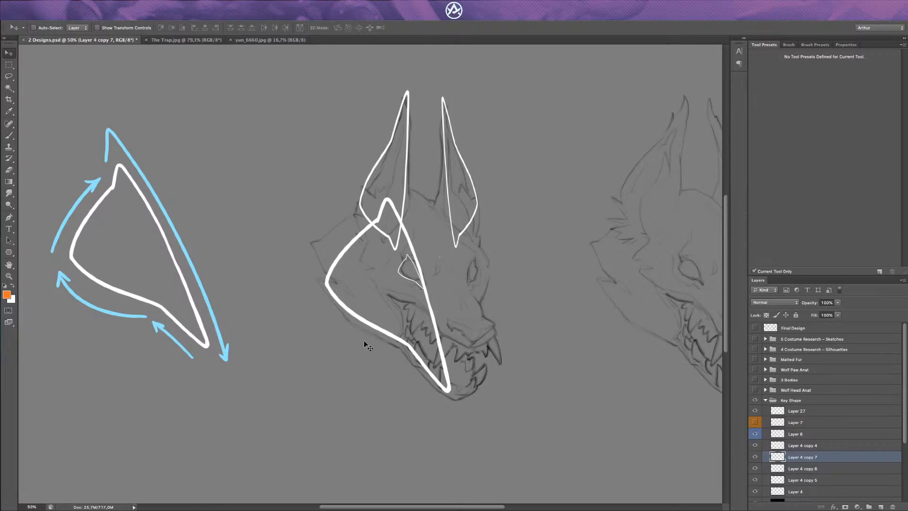
Step: Merge the eye, near ear and far ear key shape layers down into Layer 4 copy 5, keeping the merged layer visible
click(761, 445)
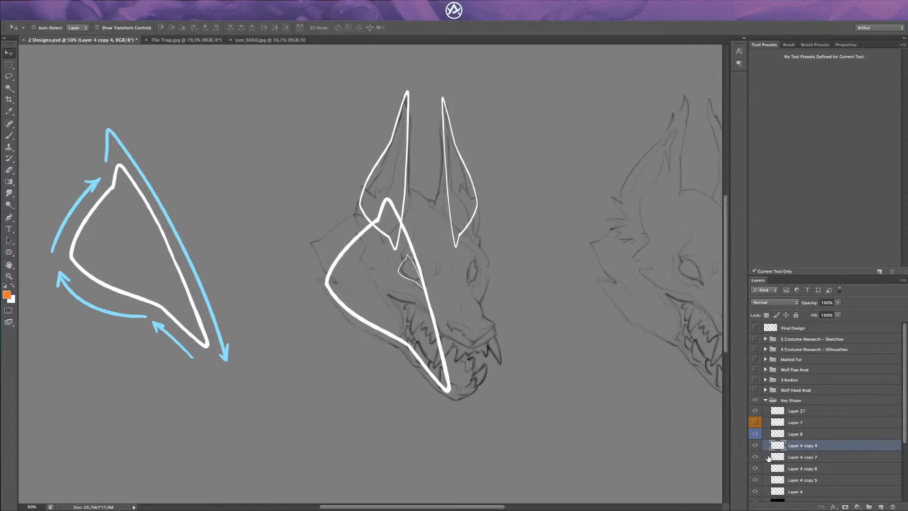
key(Delete)
key(Delete)
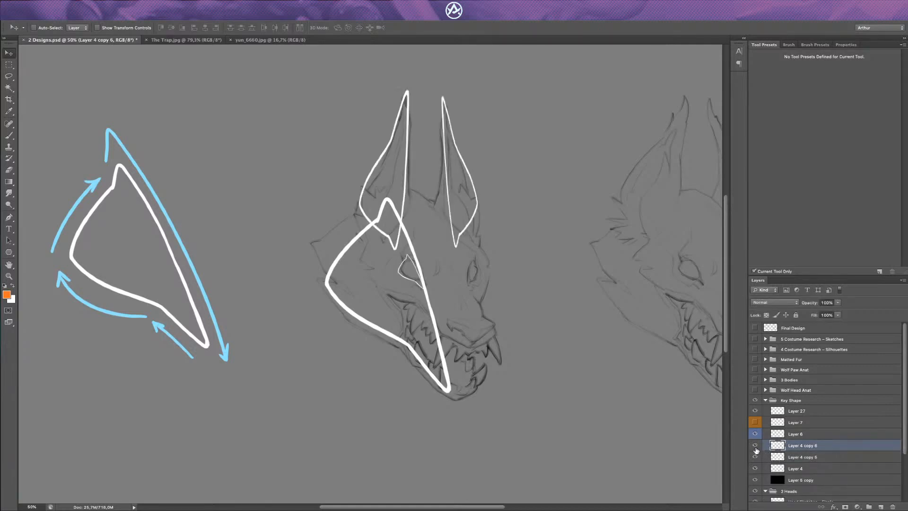
key(Delete)
key(Delete)
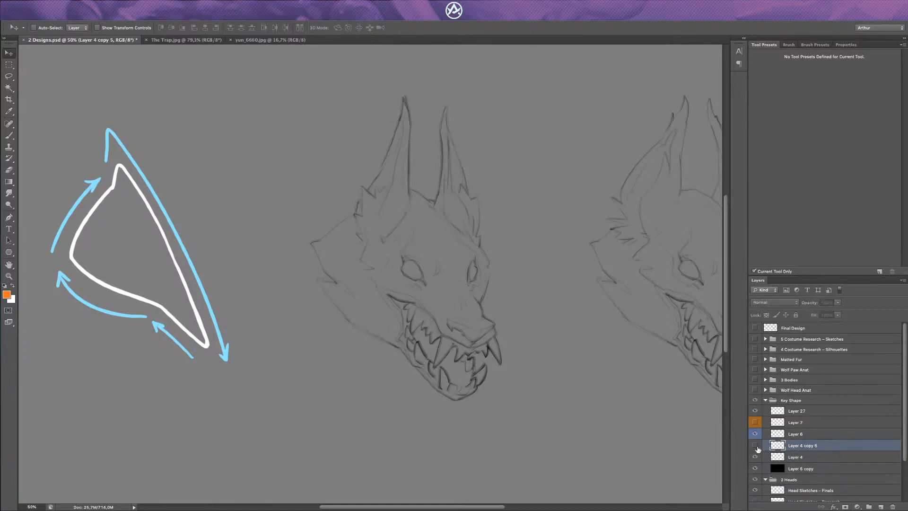
click(756, 447)
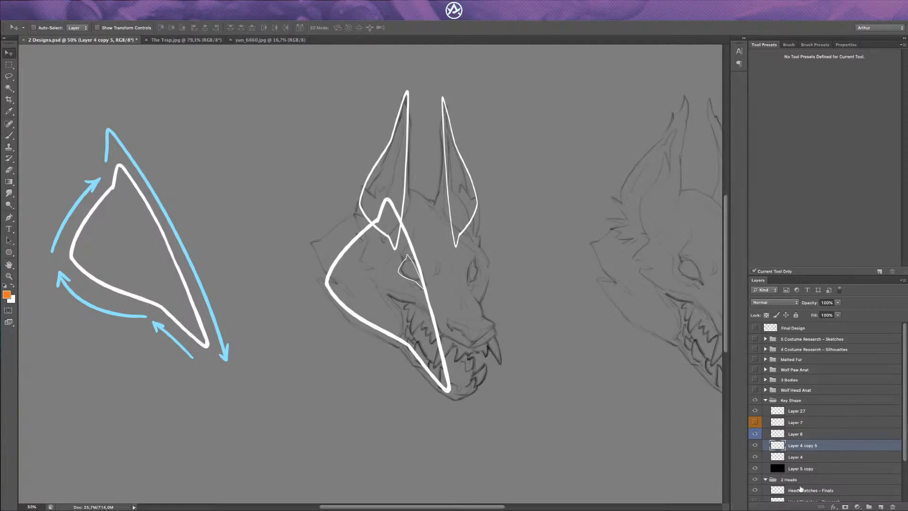
Step: Show the Silhouette Sketches layer for a look at the early doodles, and hide it again
scroll(801, 489, down, 3)
click(755, 472)
click(755, 473)
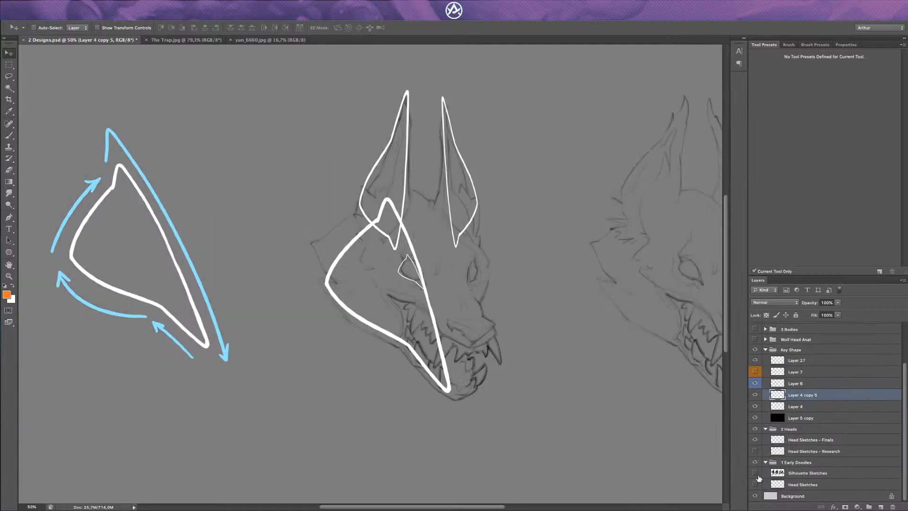
click(755, 473)
click(755, 472)
click(756, 474)
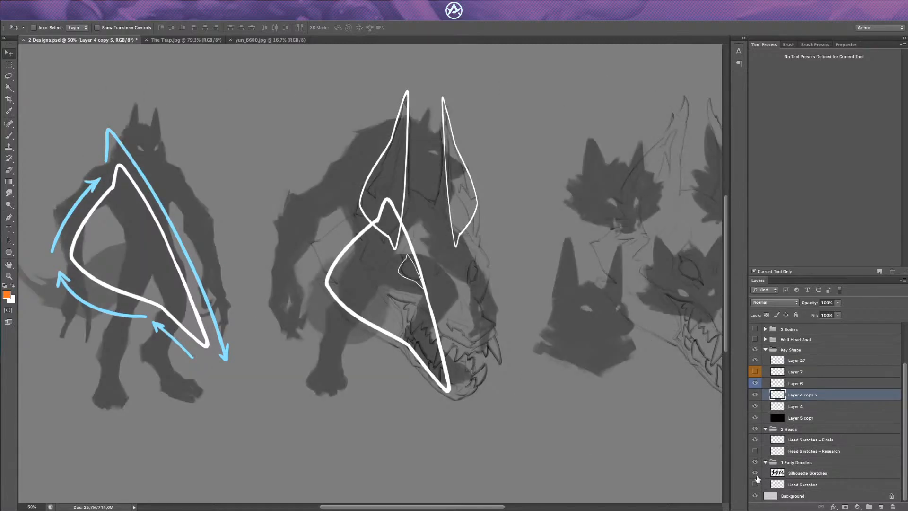
click(756, 474)
Step: Compare the Head Sketches – Research layer with Head Sketches – Finals by switching their visibility, leaving only the finals shown
click(755, 450)
click(755, 450)
click(755, 451)
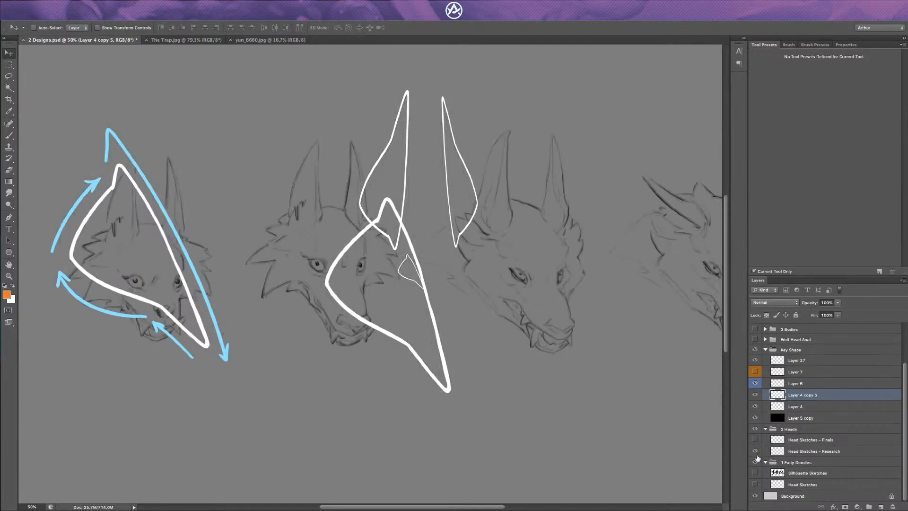
click(756, 452)
click(755, 440)
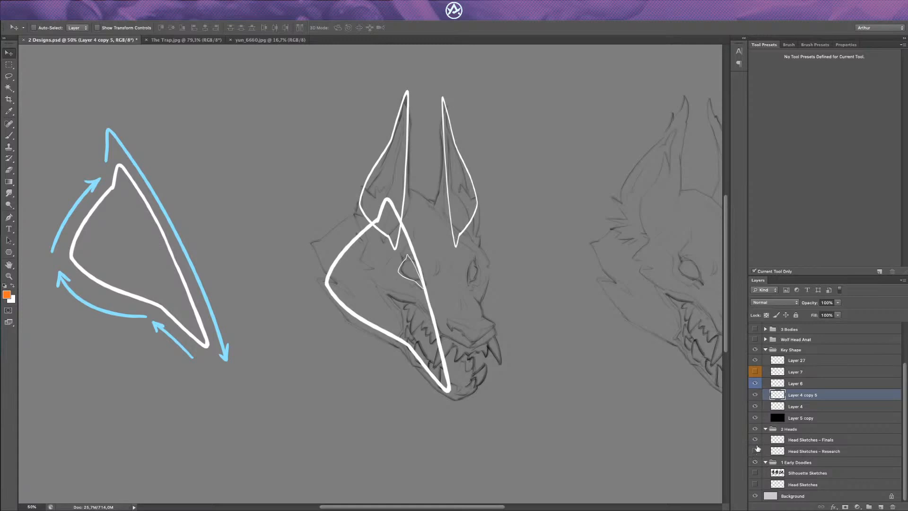
click(756, 450)
click(757, 452)
scroll(626, 301, down, 2)
scroll(598, 290, up, 1)
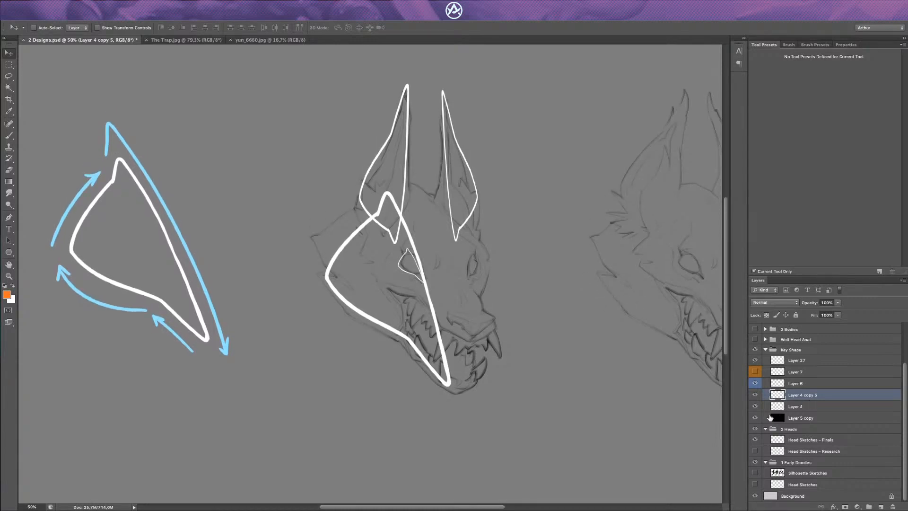
Step: Toggle the merged key shape copies to compare them with the bare wolf head, leaving Layer 4 copy 5 hidden
click(757, 394)
click(759, 396)
click(759, 395)
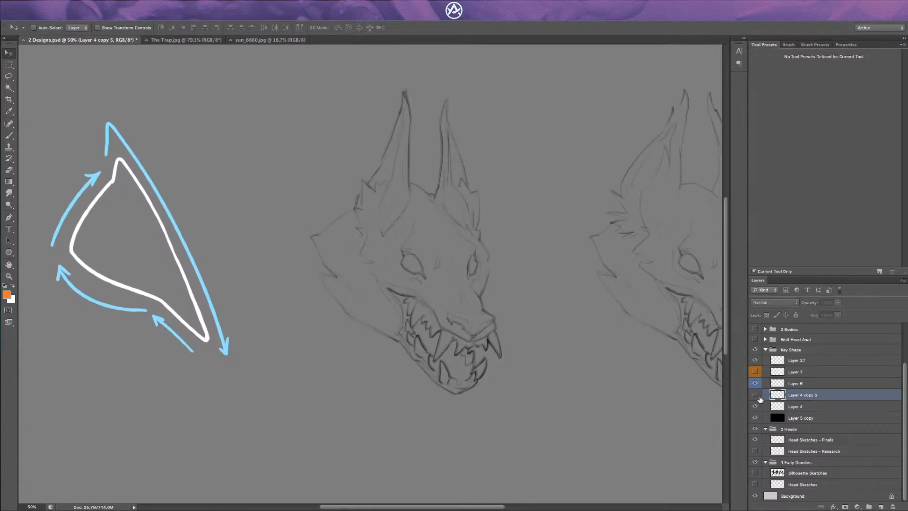
click(758, 395)
click(758, 395)
Step: Hide the blue arrows on Layer 6, show the orange dot and arrow on Layer 7, and activate the Brush tool
click(755, 373)
click(755, 372)
click(755, 382)
click(755, 371)
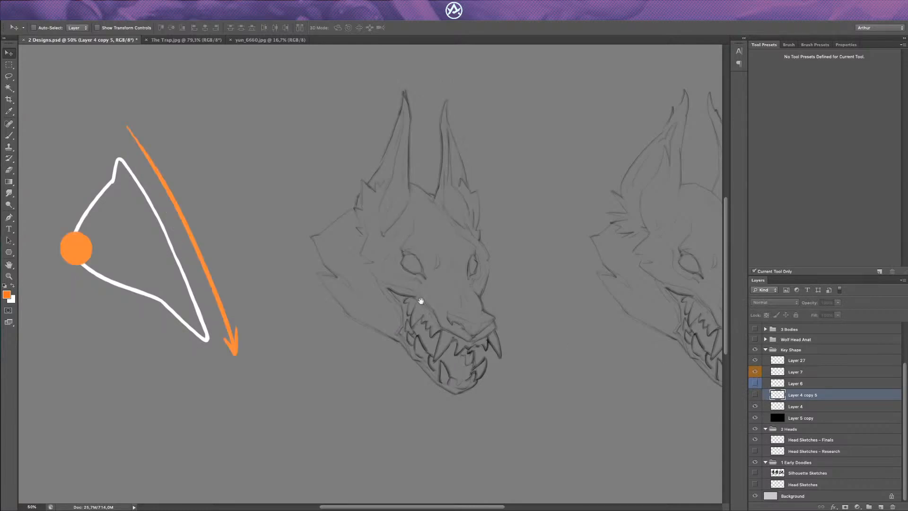
drag(242, 262, 287, 263)
key(b)
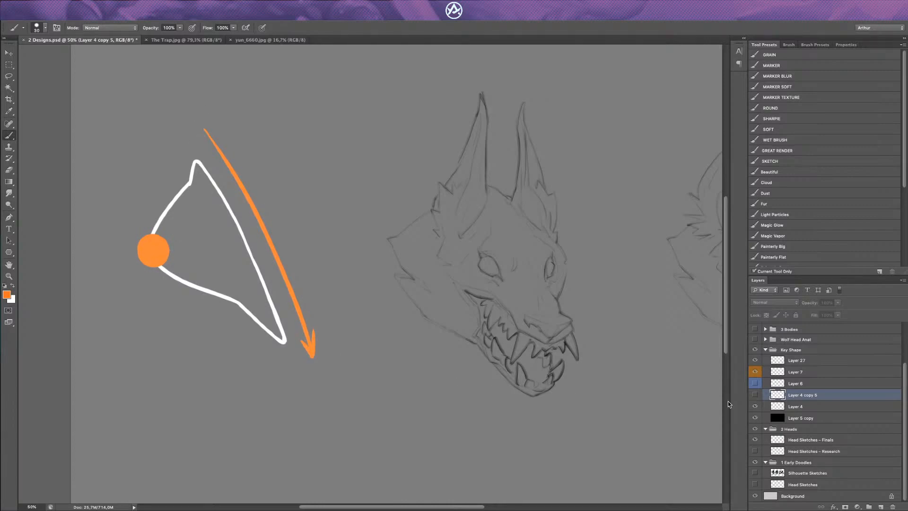
Step: Select Layer 7 and hide its orange dot and arrow, leaving the plain white key shape
click(755, 372)
click(756, 372)
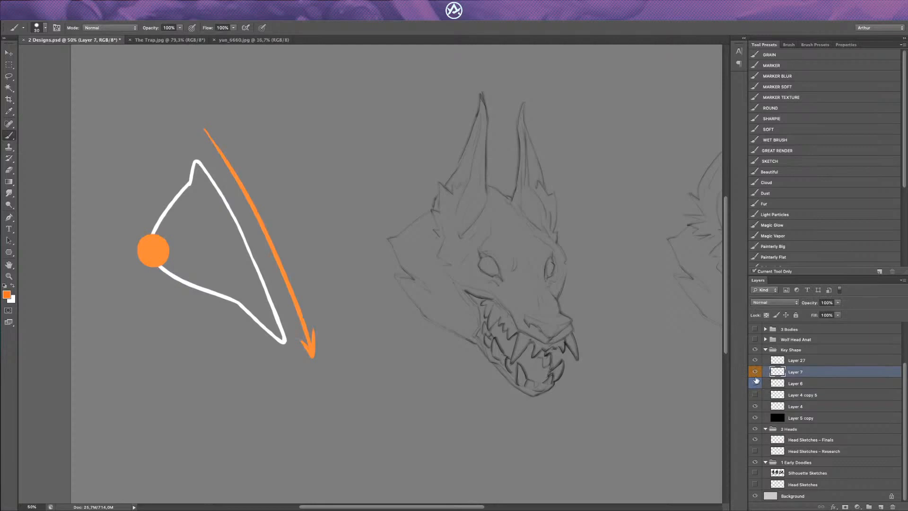
click(754, 372)
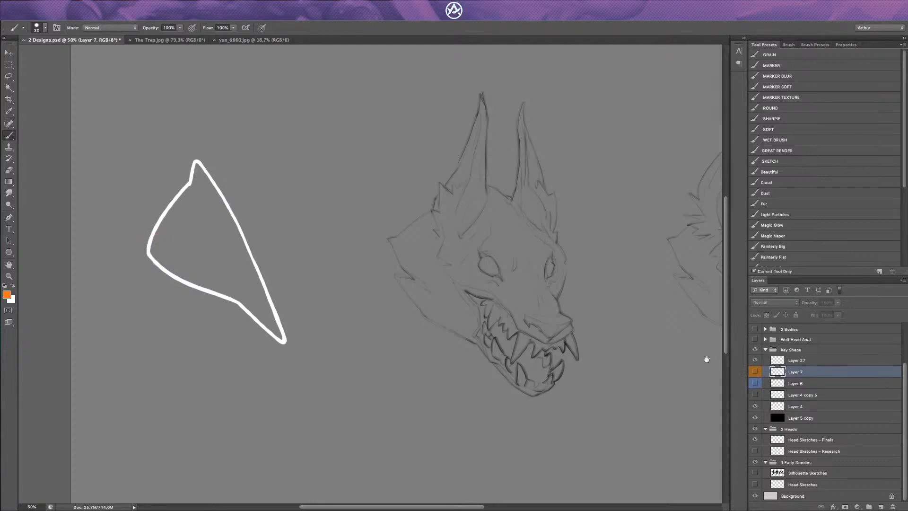
drag(654, 337, 498, 342)
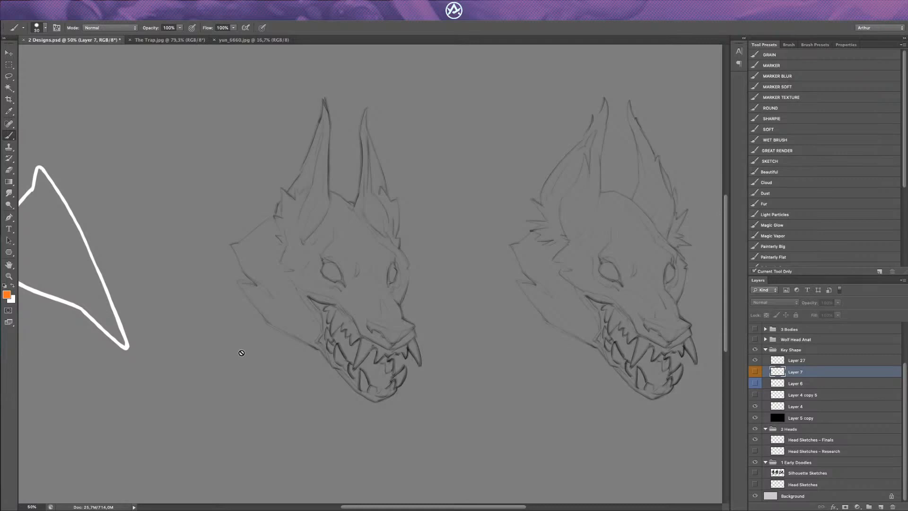
scroll(265, 279, left, 3)
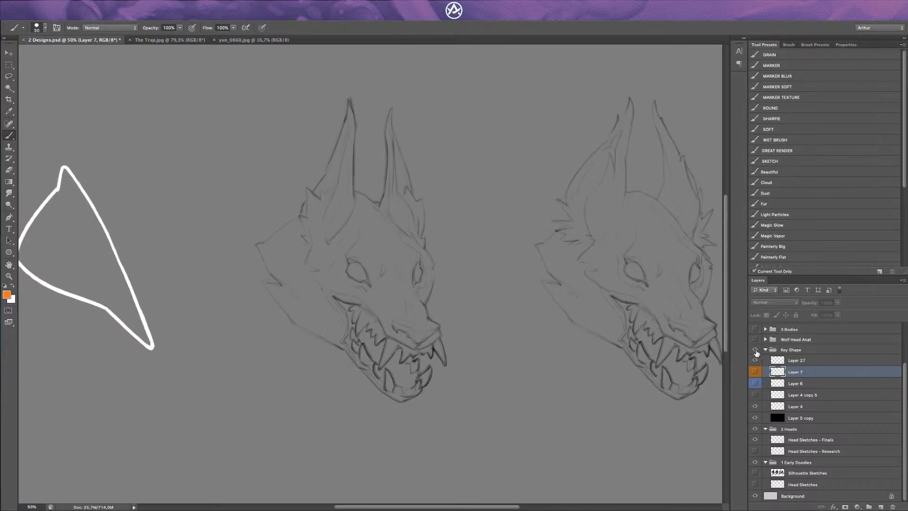
Step: Collapse and hide the Key Shape group so only the two final head sketches are shown
click(765, 349)
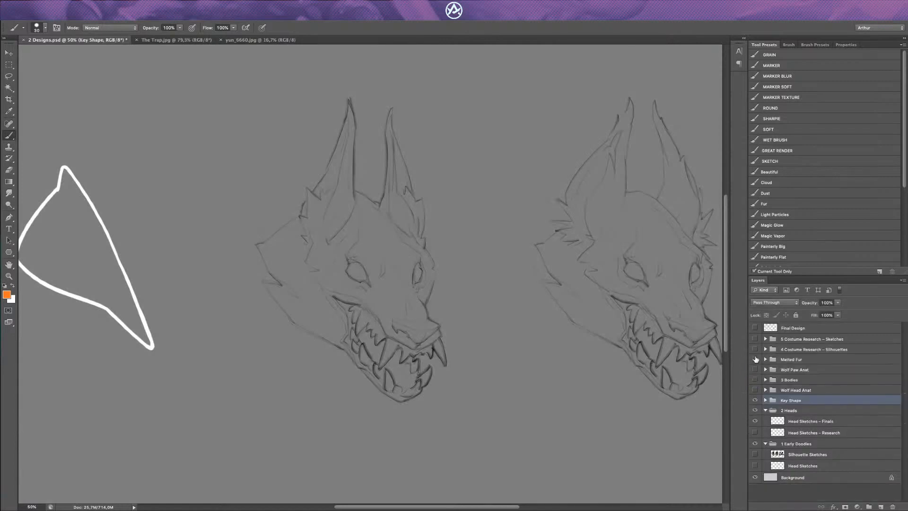
click(755, 400)
key(super+minus)
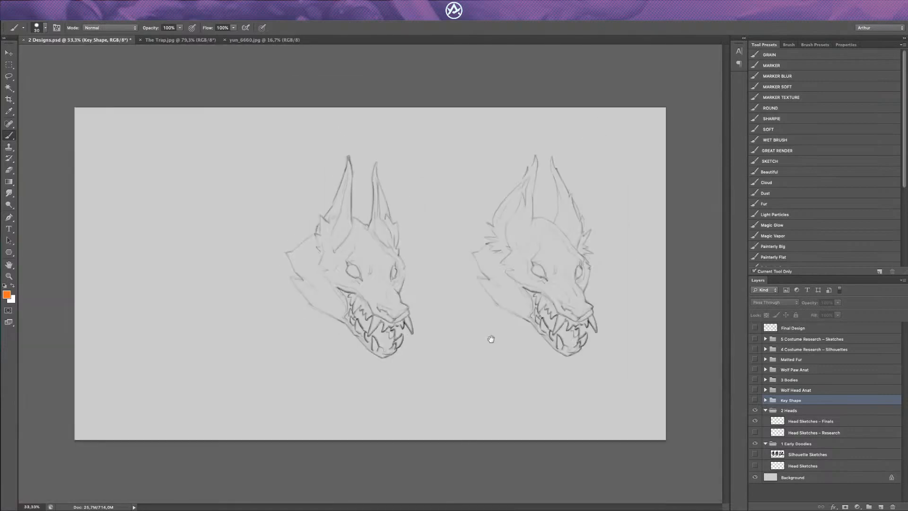
key(super+plus)
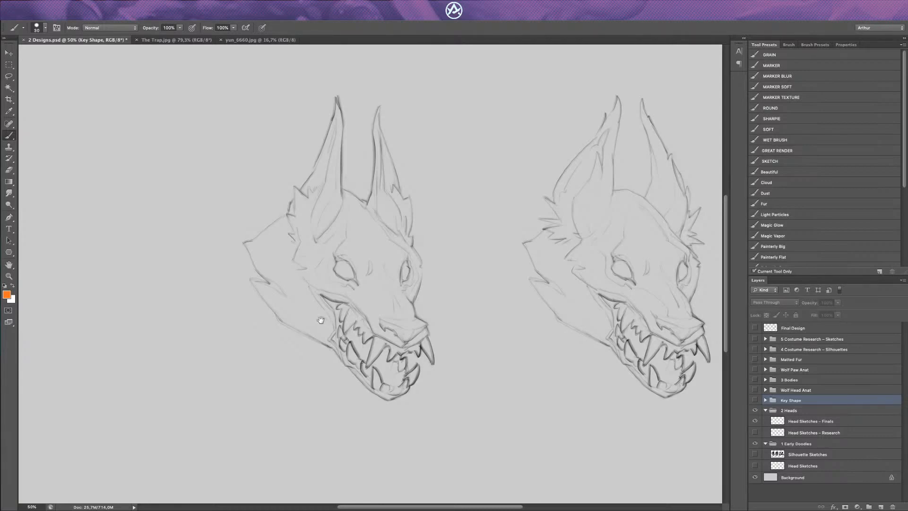
scroll(340, 354, right, 3)
scroll(340, 355, up, 1)
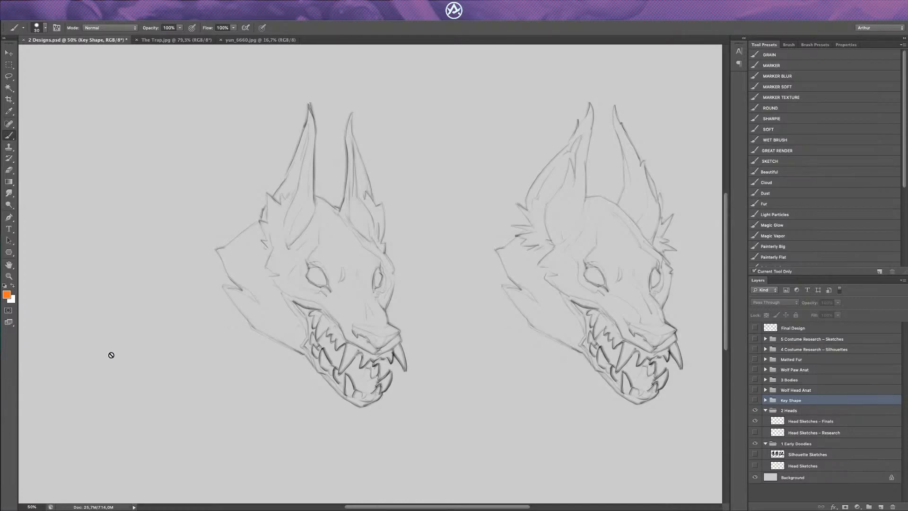
scroll(110, 354, right, 3)
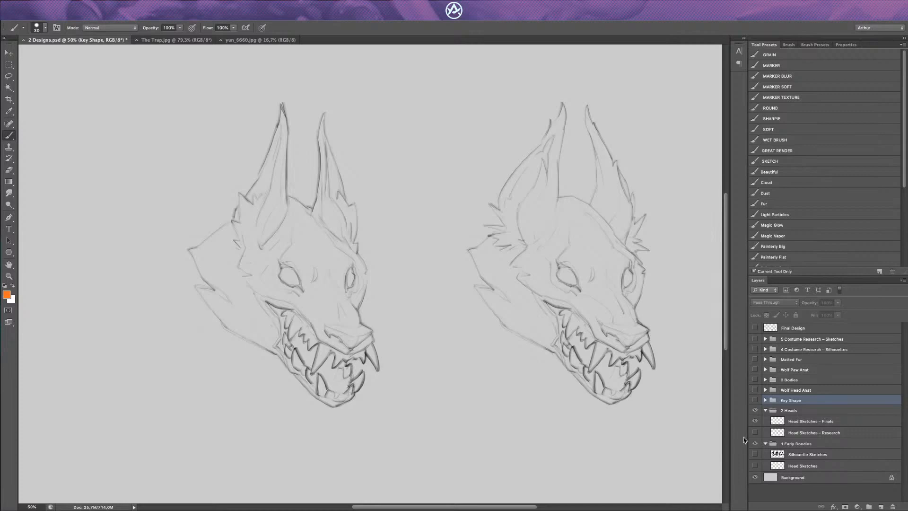
Step: Show the Head Sketches – Research layer beside the finals for comparison, hide it again and examine the two final heads
click(754, 432)
scroll(654, 392, left, 5)
scroll(411, 321, left, 6)
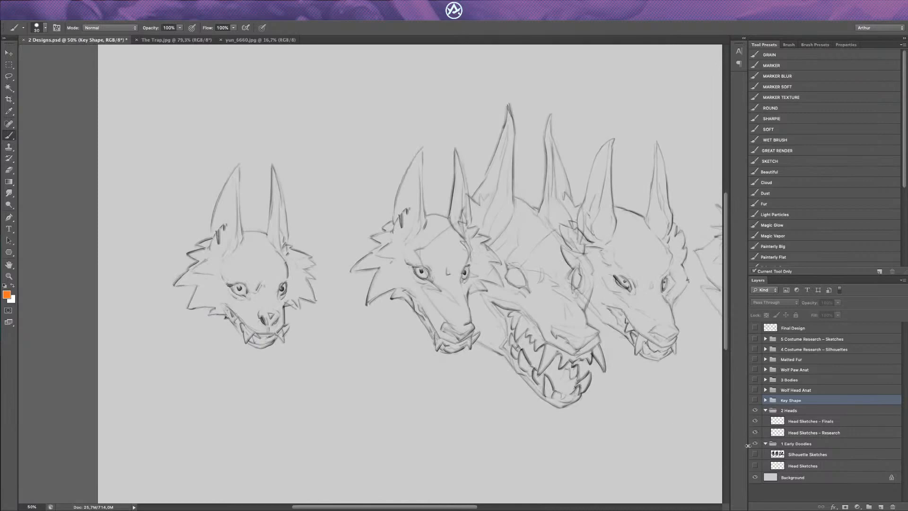
click(755, 432)
scroll(462, 330, right, 3)
scroll(462, 345, right, 6)
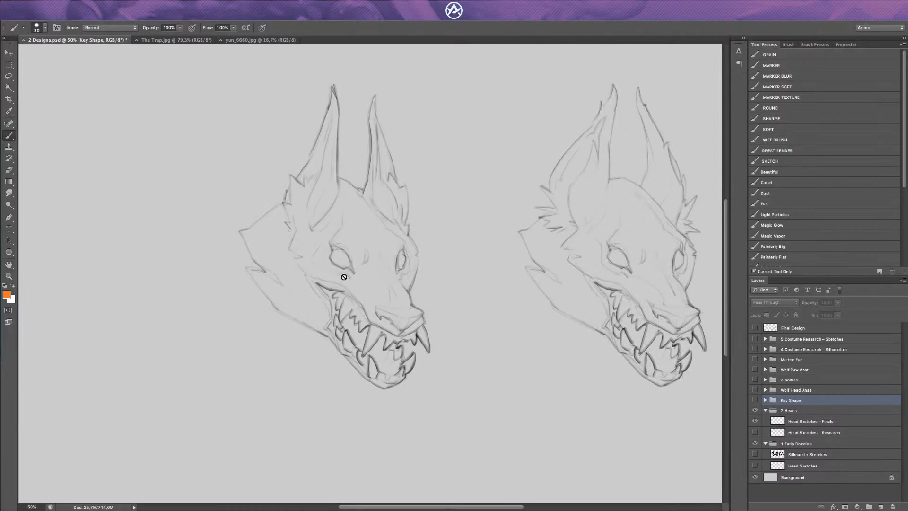
scroll(344, 276, right, 3)
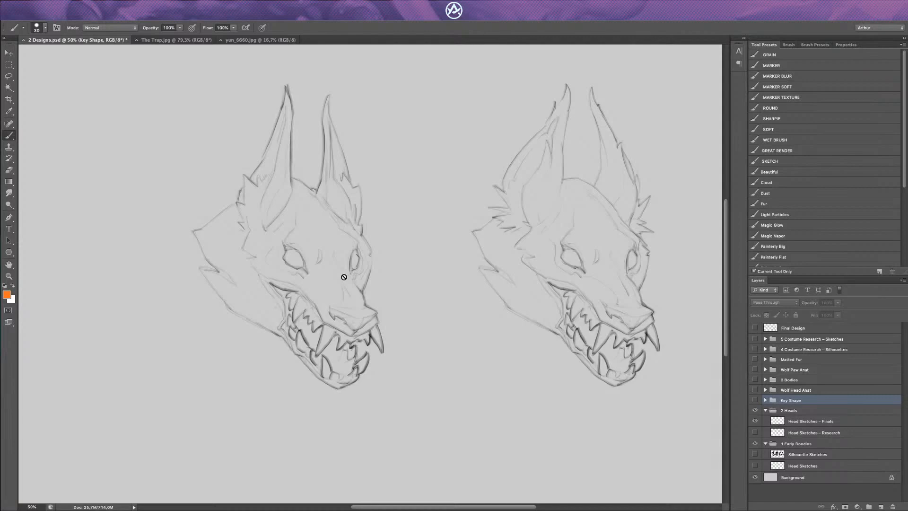
scroll(344, 276, down, 2)
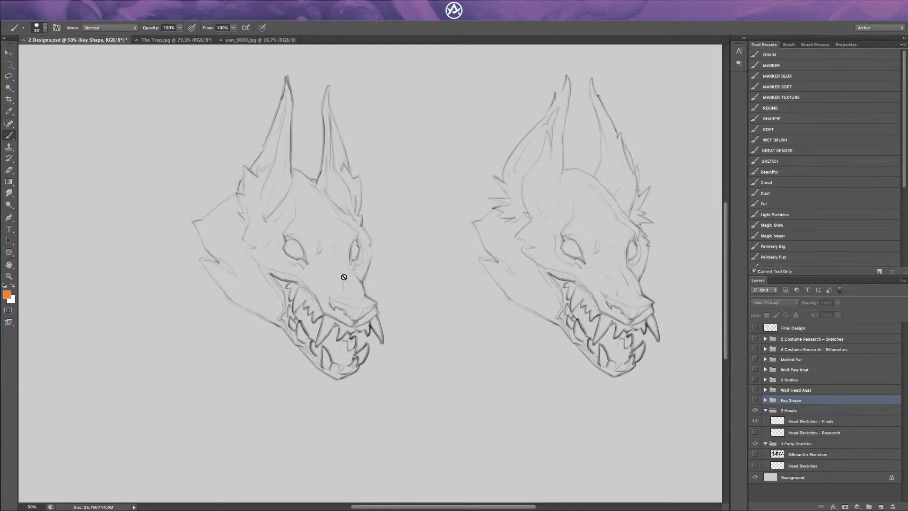
scroll(344, 276, right, 3)
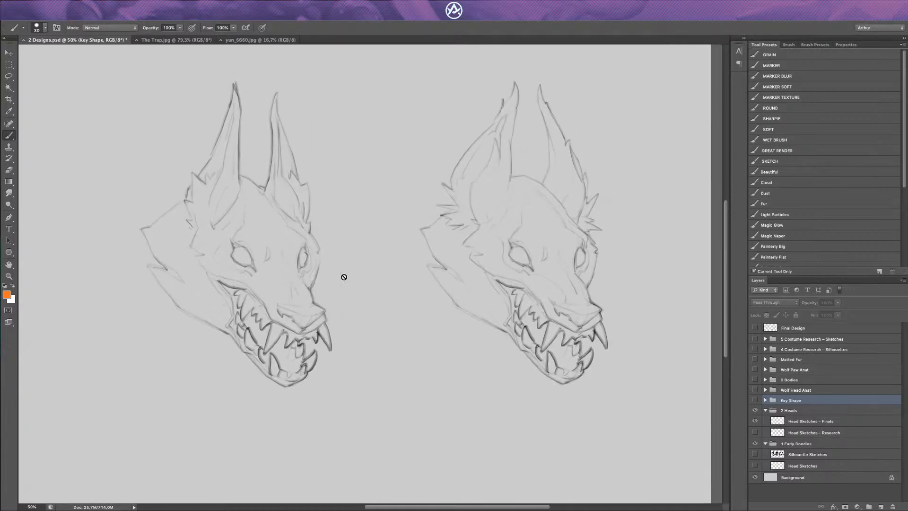
Step: Show and expand the Key Shape group, and turn on Layer 4 copy 5 over the wolf head
click(755, 400)
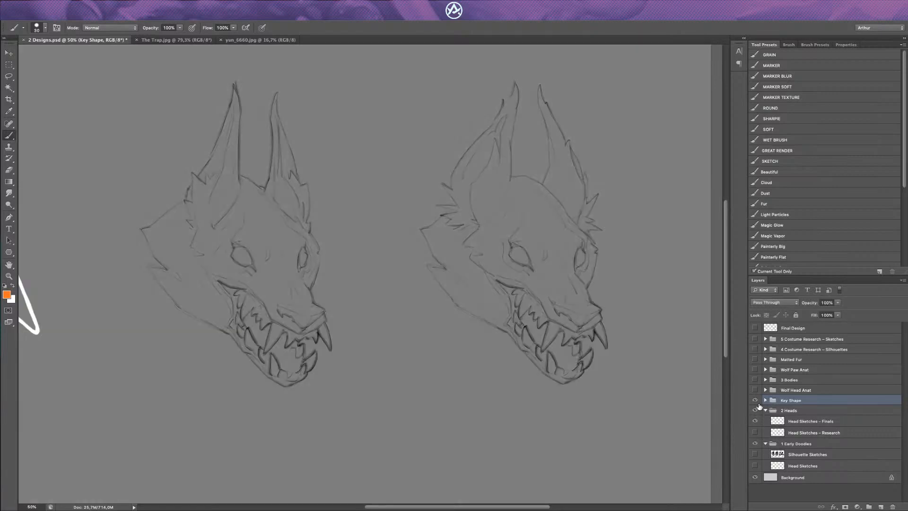
click(765, 400)
click(755, 445)
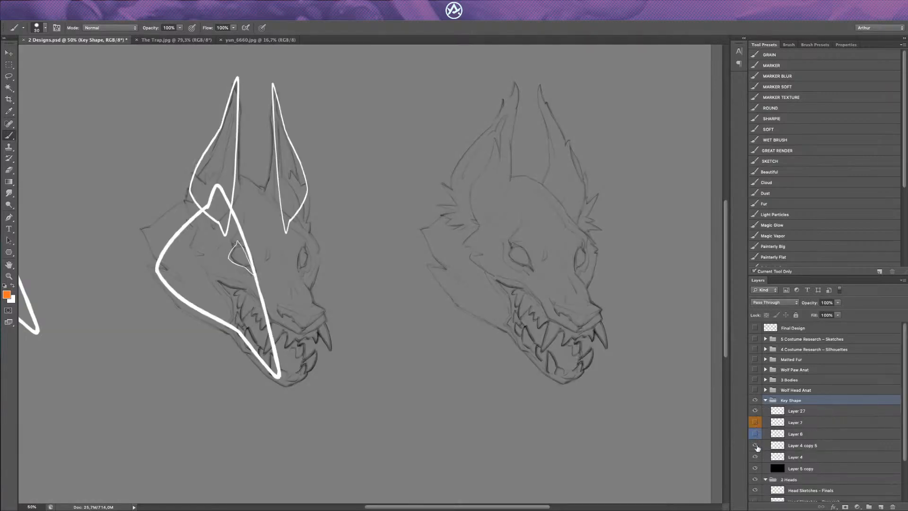
drag(284, 292, 319, 308)
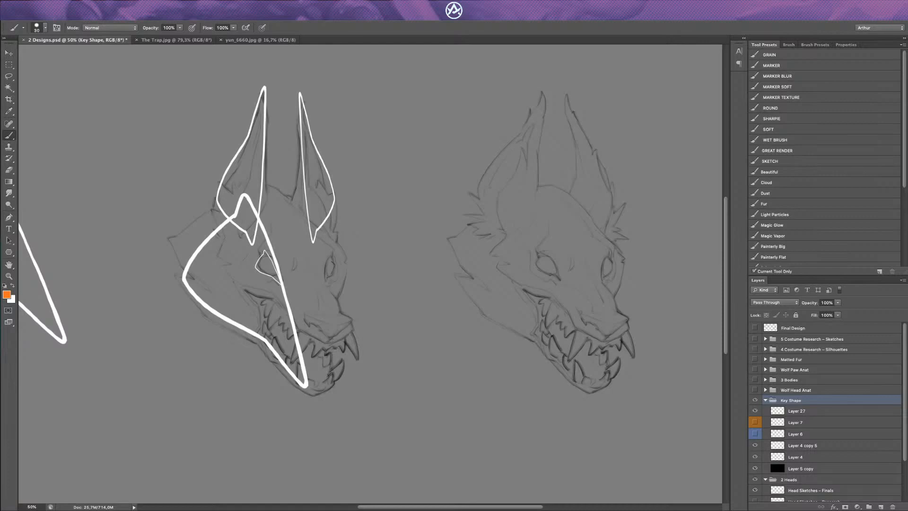
Step: Hide and collapse the Key Shape group, and toggle the visibility of the Head Sketches – Finals layer
click(755, 400)
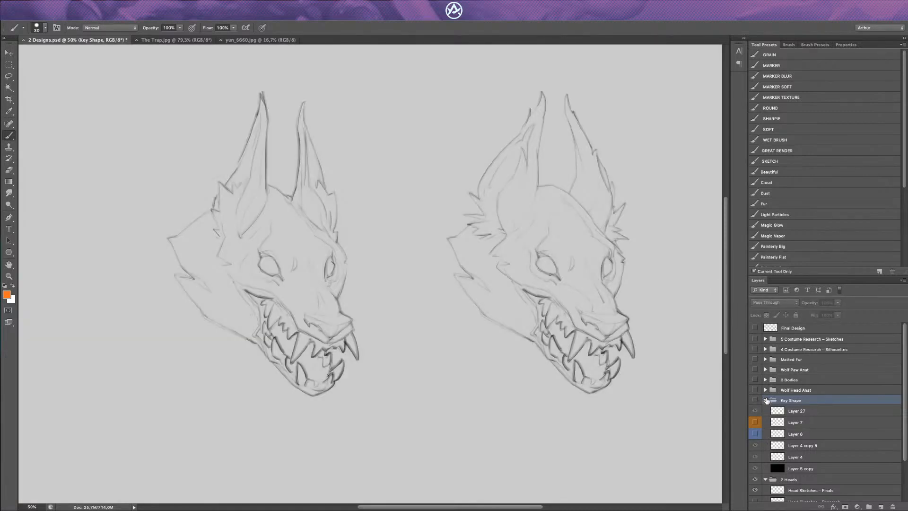
click(765, 400)
click(755, 421)
click(756, 420)
Step: Show the Head Sketches – Finals layer and add a new empty layer above it for annotations
click(755, 420)
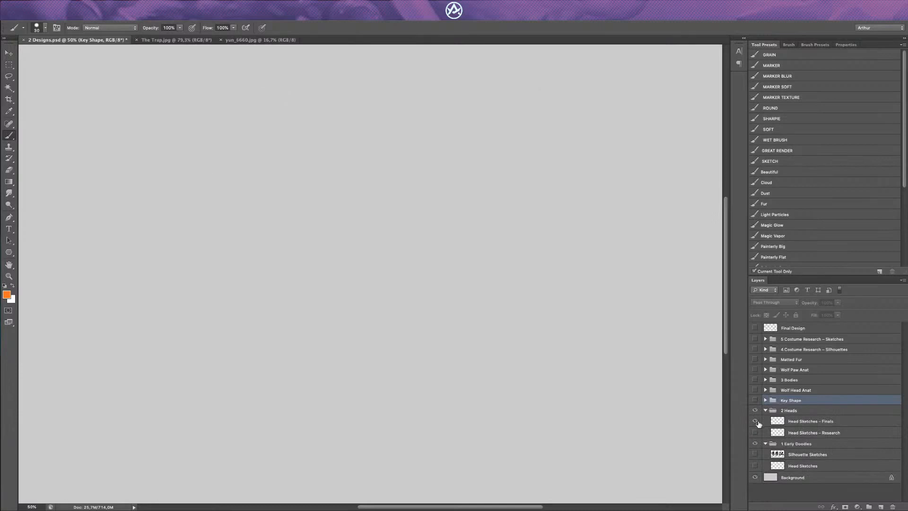
click(755, 420)
click(779, 426)
key(ctrl+shift+n)
key(Return)
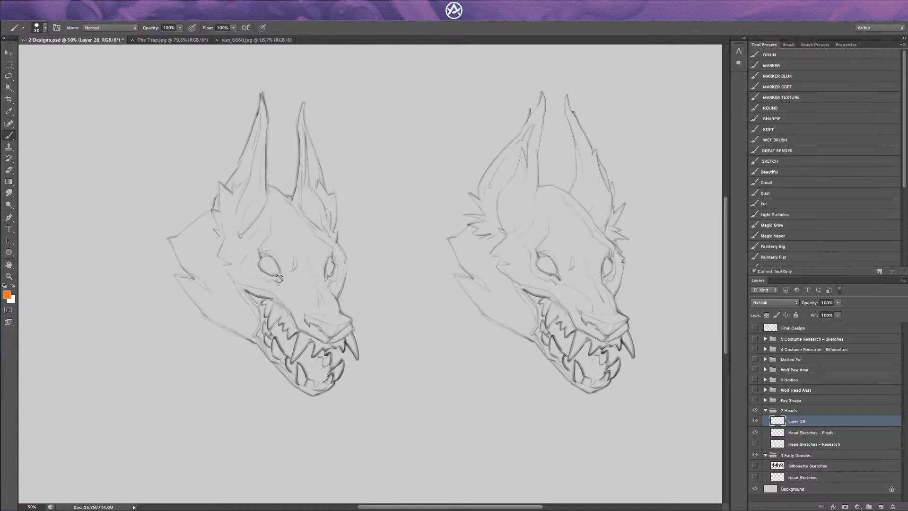
key(super+plus)
drag(257, 273, 296, 267)
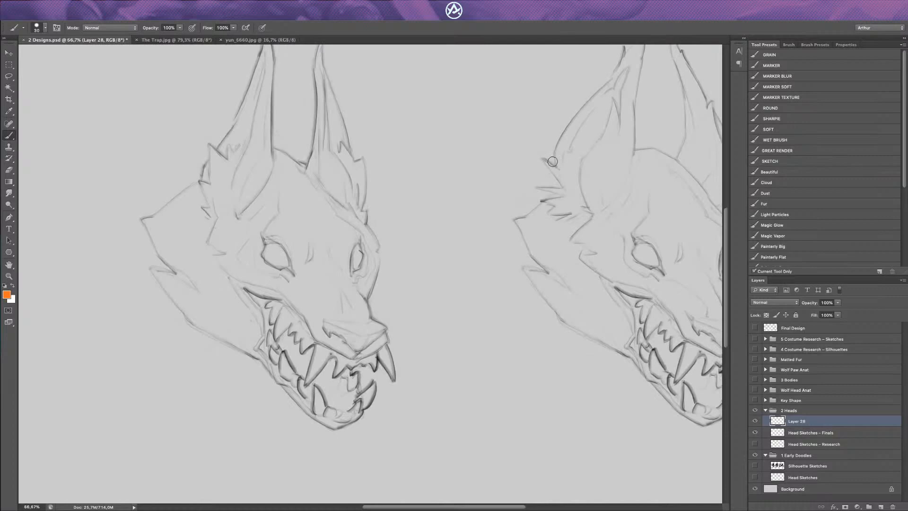
Step: Add another layer, fill it with the foreground orange and turn it black with a Hue/Saturation Lightness of -100
key(ctrl+shift+n)
key(Return)
key(alt+BackSpace)
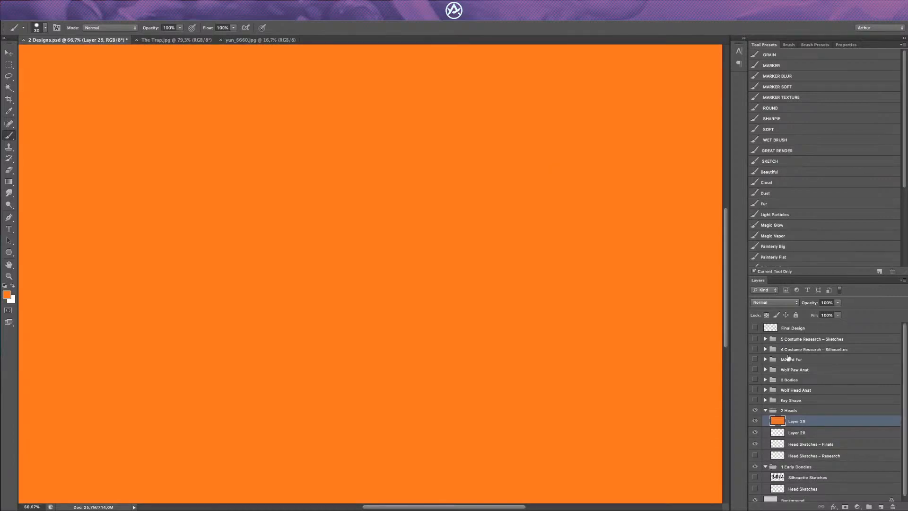
key(ctrl+u)
drag(779, 218, 696, 238)
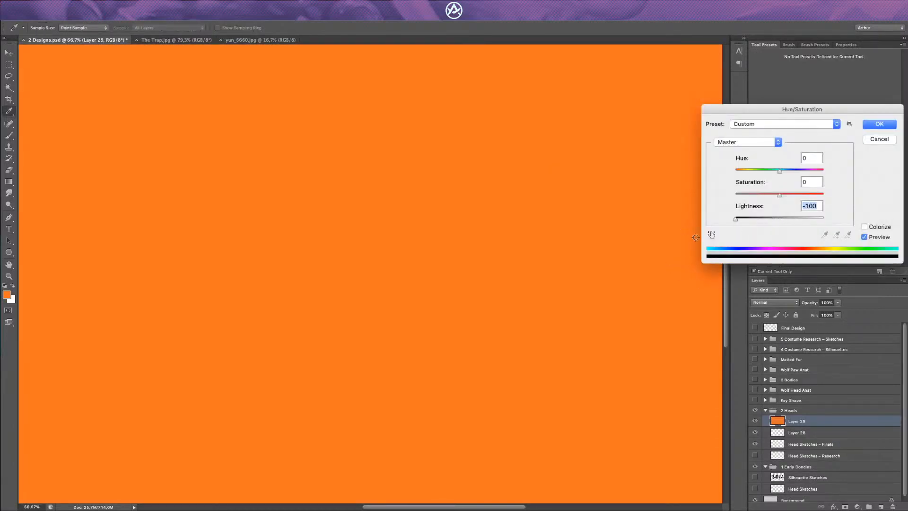
key(Return)
Step: Set the black layer's opacity to 38% and place the empty Layer 28 above it
key(b)
mouse_move(837, 303)
mouse_down()
mouse_move(822, 326)
mouse_move(805, 327)
mouse_move(813, 330)
mouse_up()
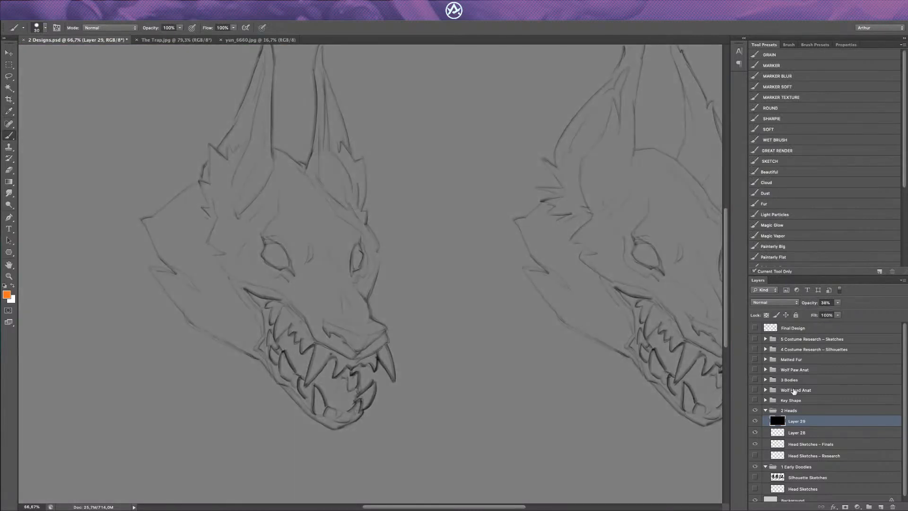
drag(775, 433, 776, 422)
Step: Trace both eyes of the first wolf head in orange with a smaller brush and mark the brow between them
key(bracketleft)
mouse_move(259, 235)
mouse_down()
mouse_move(261, 260)
mouse_move(310, 284)
mouse_move(338, 277)
mouse_move(342, 284)
mouse_move(361, 238)
mouse_up()
key(bracketleft)
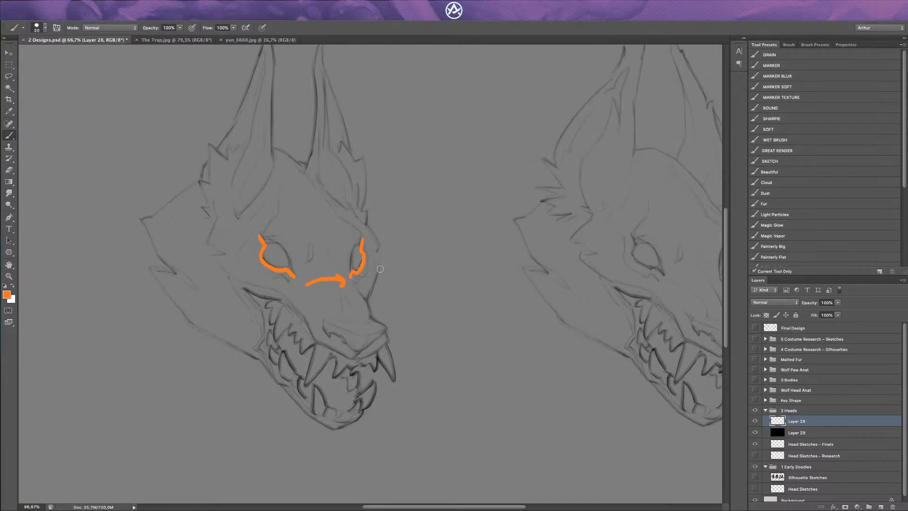
key(ctrl+z)
key(e)
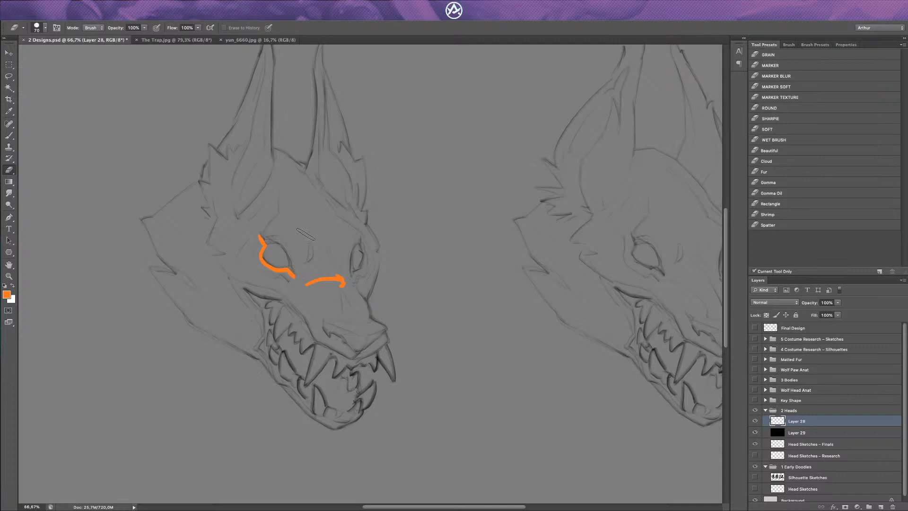
key(b)
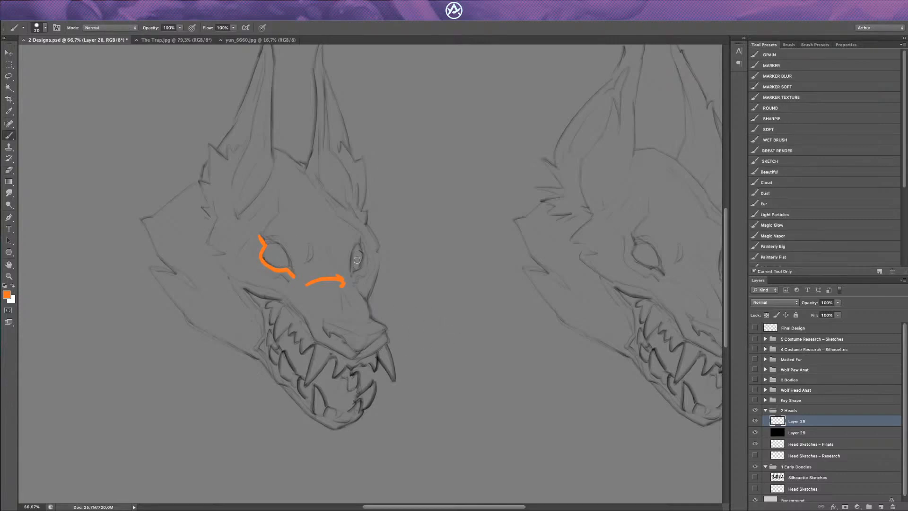
drag(352, 274, 361, 238)
drag(304, 253, 340, 248)
mouse_move(318, 245)
mouse_down()
mouse_move(307, 284)
mouse_move(355, 271)
mouse_move(360, 244)
mouse_move(308, 175)
mouse_move(287, 170)
mouse_move(264, 225)
mouse_move(270, 250)
mouse_move(310, 288)
mouse_move(283, 254)
mouse_move(268, 250)
mouse_move(279, 272)
mouse_up()
Step: Clear the orange eye outlines and brow marks from Layer 28
key(e)
key(ctrl+alt+z)
key(ctrl+alt+z)
Step: Paint three curved orange contour lines across the brow and short matching arcs over both eyes
key(b)
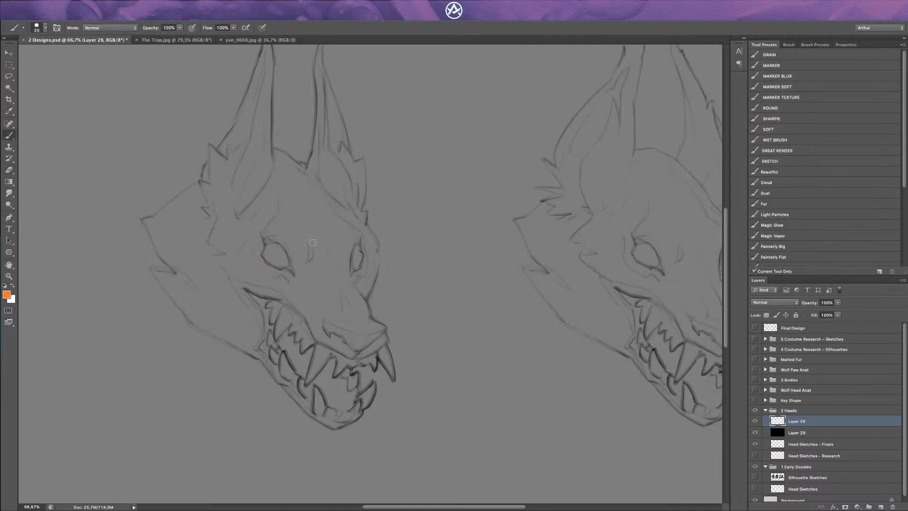
drag(292, 269, 346, 254)
mouse_move(289, 250)
mouse_down()
mouse_move(309, 239)
mouse_move(348, 240)
mouse_up()
drag(286, 235, 347, 226)
mouse_move(289, 259)
mouse_down()
mouse_move(277, 269)
mouse_move(266, 256)
mouse_up()
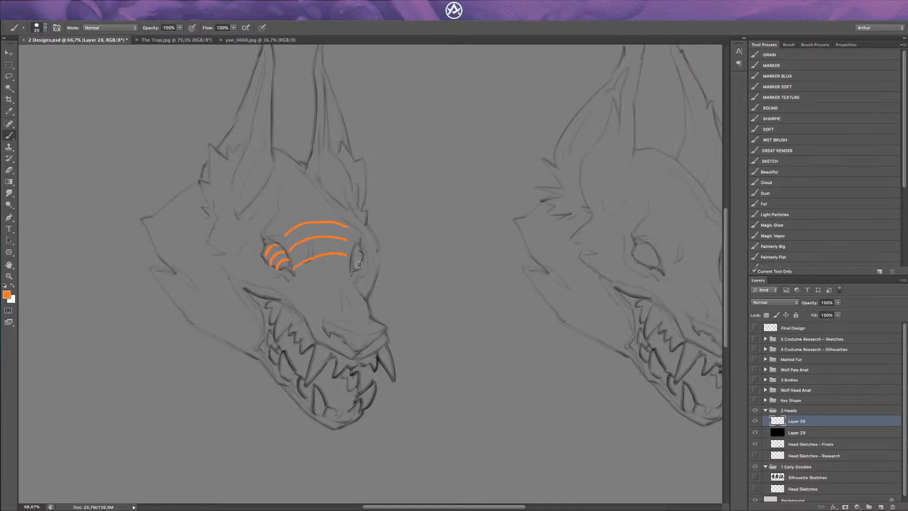
drag(351, 260, 358, 267)
drag(353, 256, 362, 263)
drag(355, 250, 363, 250)
Step: Lasso the orange contour lines around the eyes and brow, delete them and deselect
key(e)
key(l)
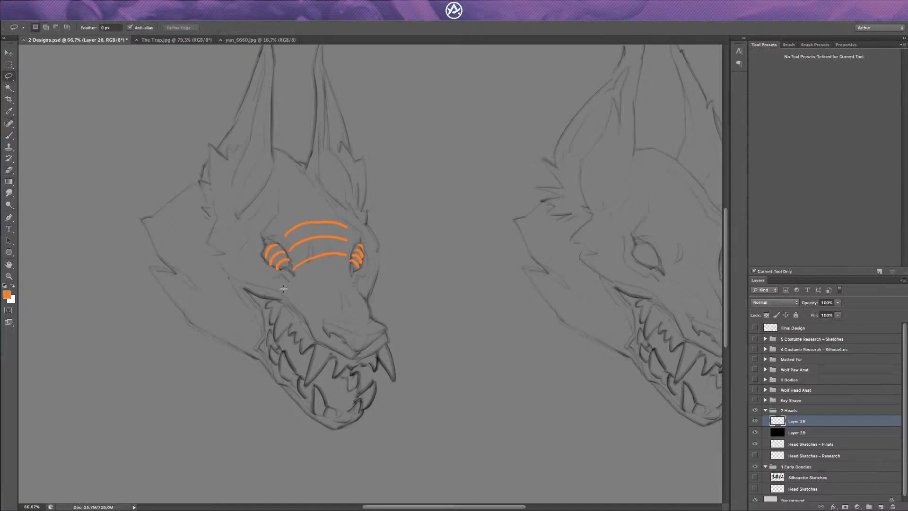
drag(326, 190, 241, 289)
key(Delete)
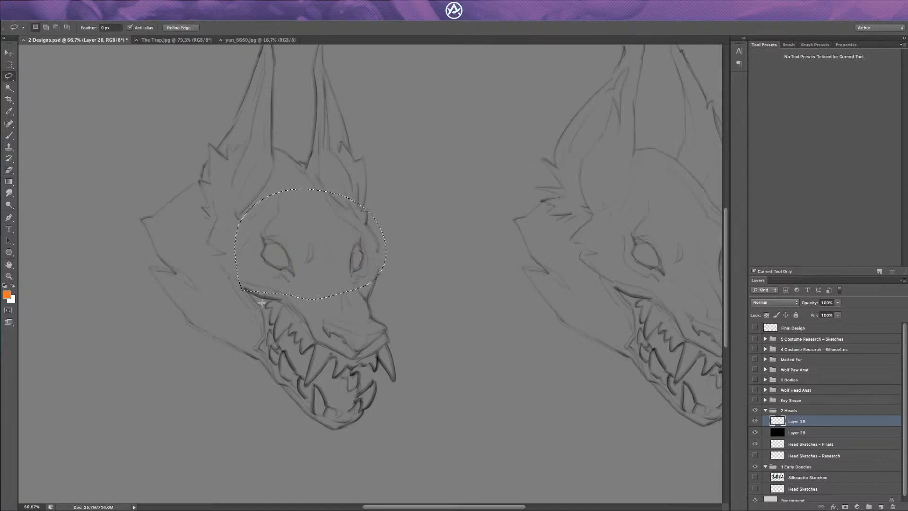
key(ctrl+d)
key(e)
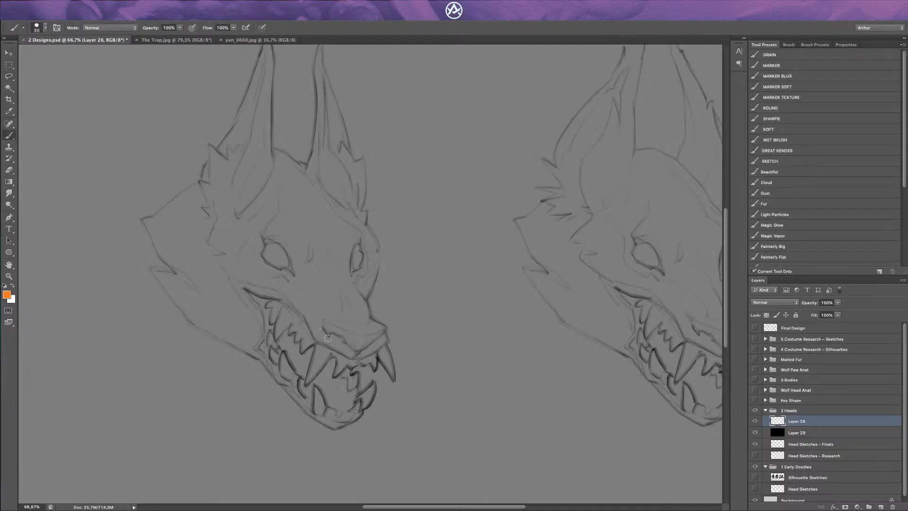
Step: Trace the large upper fang of the first head in orange and begin the small tooth beside it
key(b)
mouse_move(314, 341)
mouse_down()
mouse_move(305, 388)
mouse_move(331, 354)
mouse_up()
key(e)
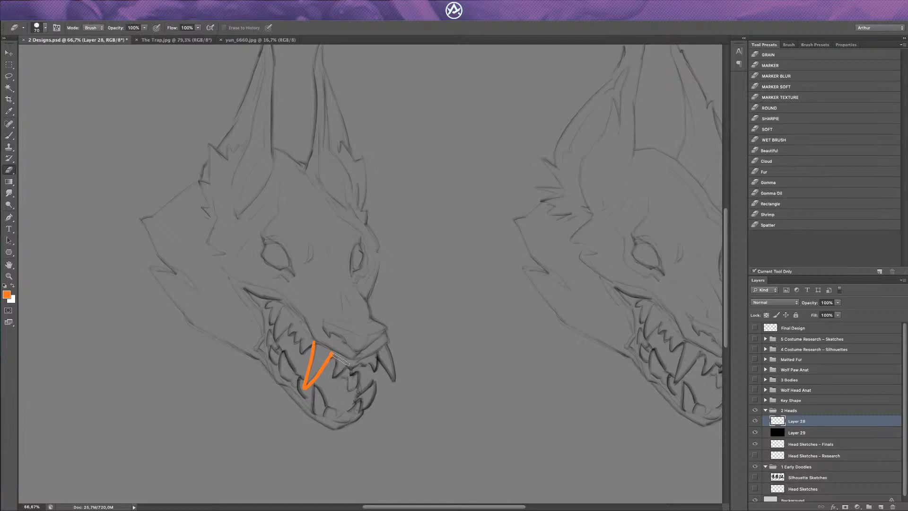
key(b)
drag(329, 353, 333, 372)
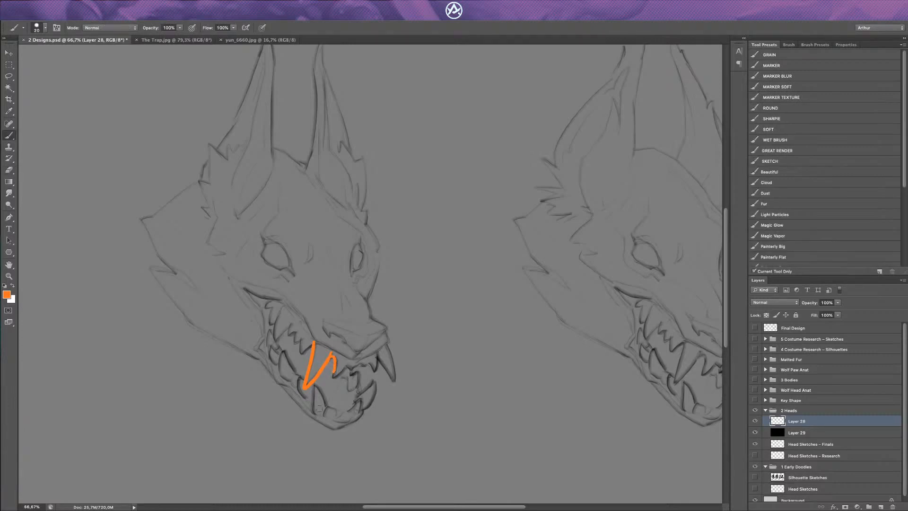
Step: Trace a lower front tooth and the small upper front teeth in orange, cleaning up the strokes
mouse_move(315, 412)
mouse_down()
mouse_move(315, 389)
mouse_move(328, 406)
mouse_up()
key(super+z)
mouse_move(335, 367)
mouse_down()
mouse_move(331, 378)
mouse_move(340, 378)
mouse_move(347, 365)
mouse_up()
mouse_move(346, 369)
mouse_down()
mouse_move(366, 365)
mouse_move(374, 374)
mouse_move(365, 370)
mouse_move(356, 384)
mouse_move(364, 366)
mouse_move(352, 376)
mouse_move(349, 368)
mouse_up()
key(e)
key(b)
key(e)
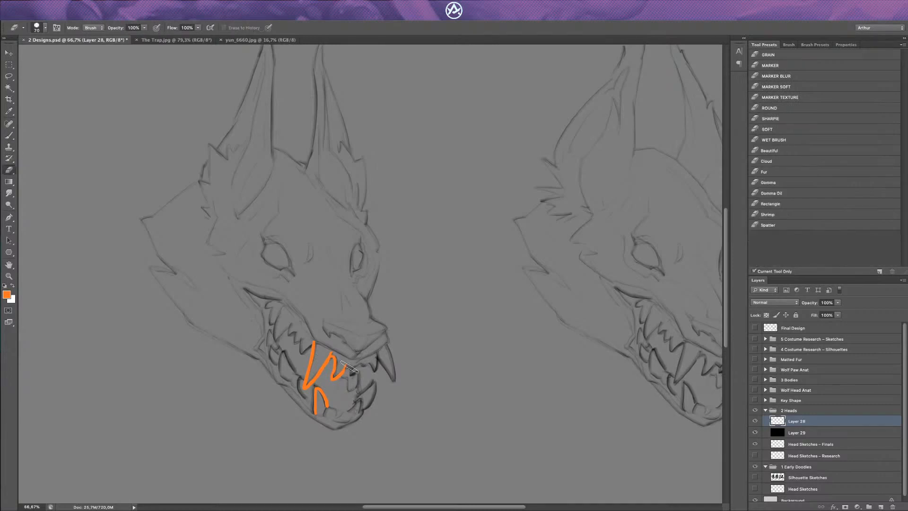
key(b)
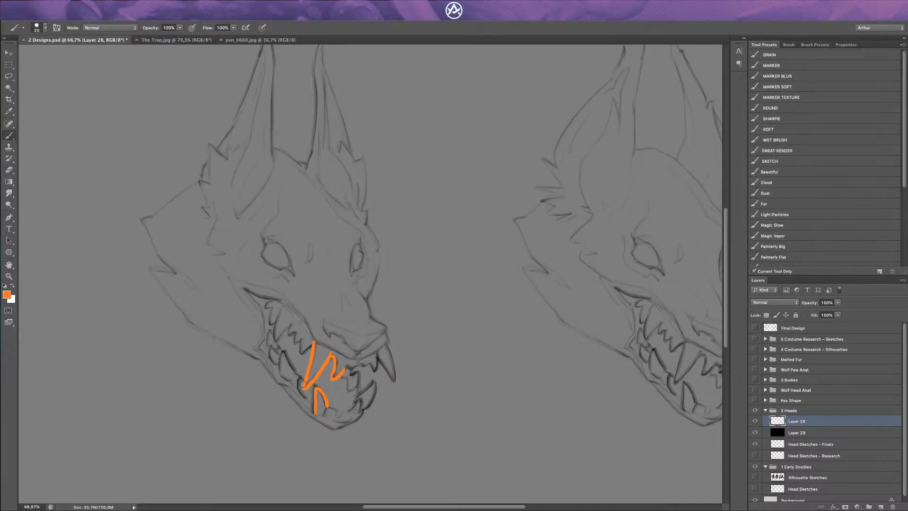
Step: Draw two orange guide lines from the muzzle down to the tips of the two upper fangs
mouse_move(303, 385)
mouse_down()
mouse_move(337, 307)
mouse_move(363, 312)
mouse_move(405, 374)
mouse_up()
key(ctrl+z)
drag(360, 307, 374, 343)
key(ctrl+z)
mouse_move(392, 380)
mouse_down()
mouse_move(374, 326)
mouse_move(352, 300)
mouse_up()
key(ctrl+z)
drag(395, 379, 358, 305)
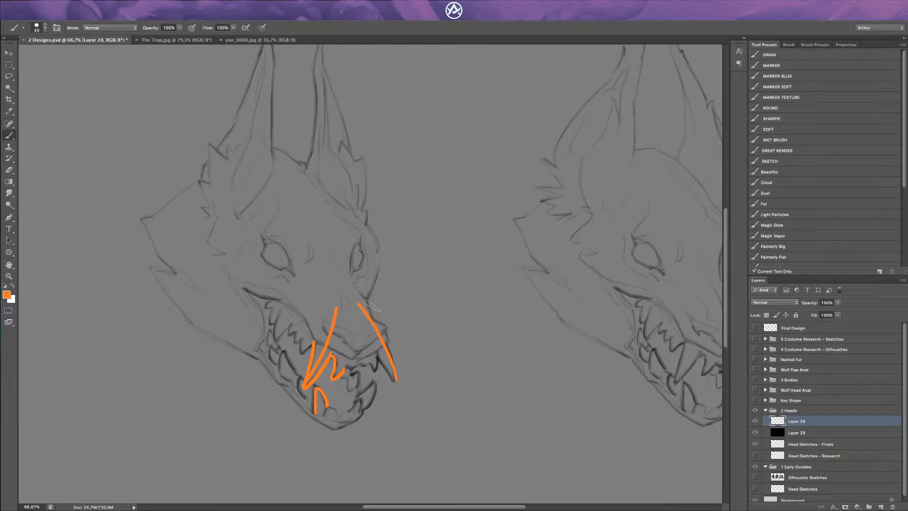
Step: Erase the guide line over the far fang and redraw it as a curve from the muzzle to the fang tip
key(e)
drag(360, 303, 396, 380)
key(b)
drag(363, 297, 406, 375)
mouse_move(359, 330)
mouse_down()
mouse_move(339, 330)
mouse_move(355, 332)
mouse_move(357, 320)
mouse_move(347, 330)
mouse_move(399, 381)
mouse_move(390, 380)
mouse_move(360, 298)
mouse_up()
key(e)
key(b)
key(e)
key(b)
Step: Lasso the curved guide line, rotate it with Free Transform to fit the far fang and deselect
key(l)
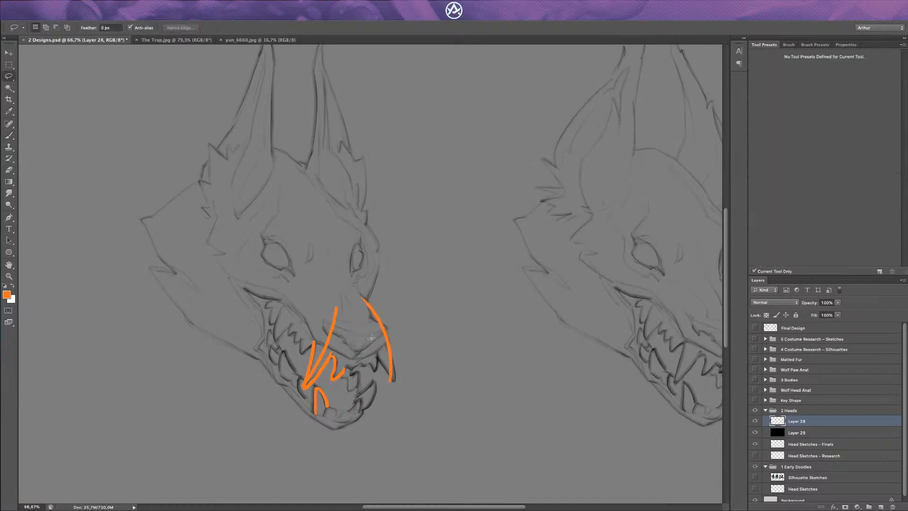
mouse_move(374, 382)
mouse_down()
mouse_move(398, 314)
mouse_move(376, 359)
mouse_up()
key(super+t)
drag(390, 427, 405, 425)
key(Return)
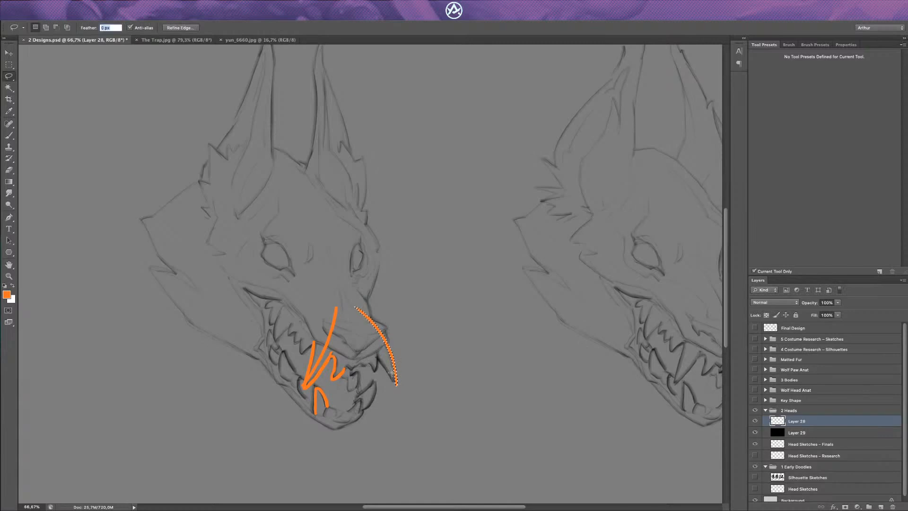
key(super+d)
text(b)
key(Return)
key(Return)
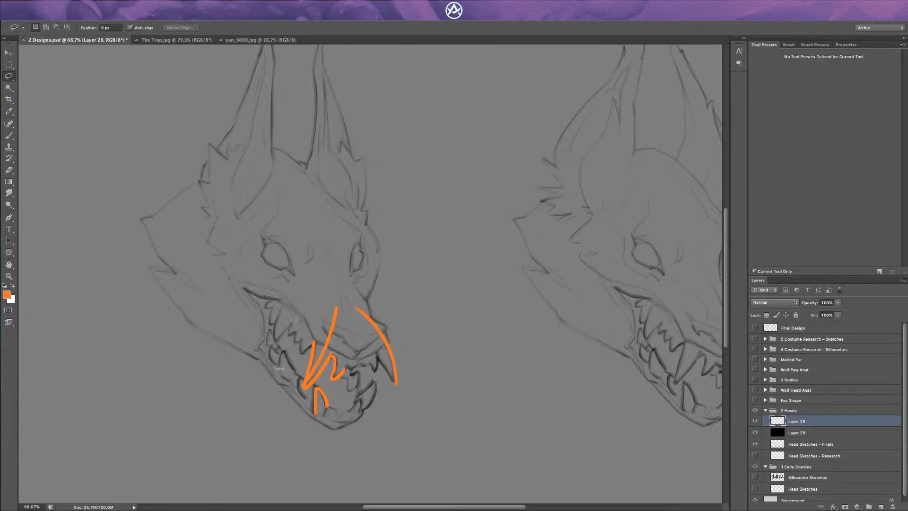
Step: Remove all the orange tooth and muzzle marks from Layer 28
key(Delete)
mouse_move(382, 291)
mouse_down()
mouse_move(329, 295)
mouse_move(329, 327)
mouse_move(361, 291)
mouse_move(349, 259)
mouse_up()
key(super+d)
key(b)
key(e)
mouse_move(326, 326)
mouse_down()
mouse_move(320, 271)
mouse_move(369, 331)
mouse_move(360, 319)
mouse_up()
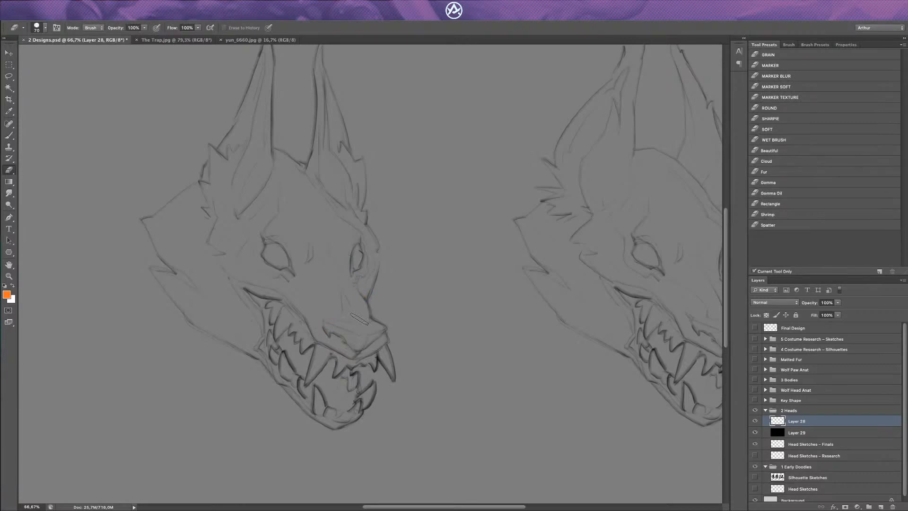
Step: Paint a straight orange line across the head just below the eyes and duplicate it higher over the eyes
key(b)
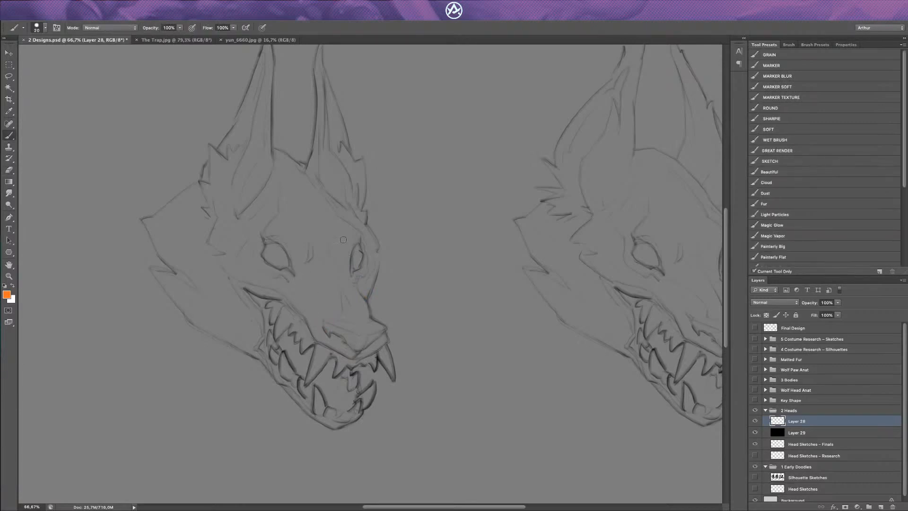
shift+click(391, 277)
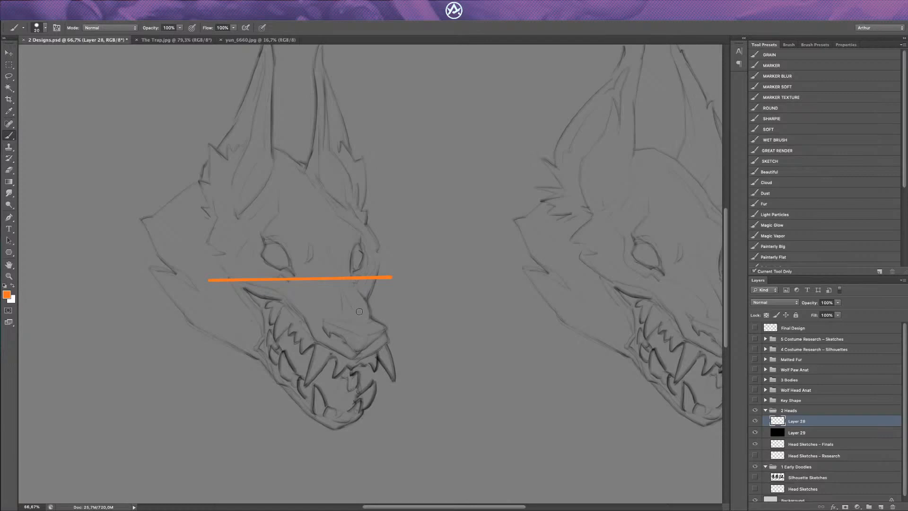
key(v)
drag(361, 309, 363, 279)
Step: Tilt the copied guide line so the two lines converge, and merge it into Layer 28
key(ctrl+t)
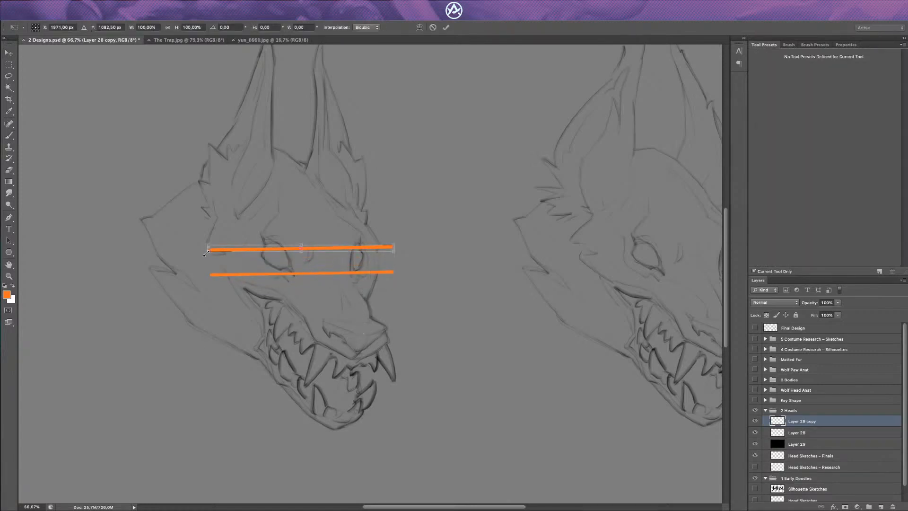
drag(208, 248, 209, 246)
key(Return)
key(ctrl+e)
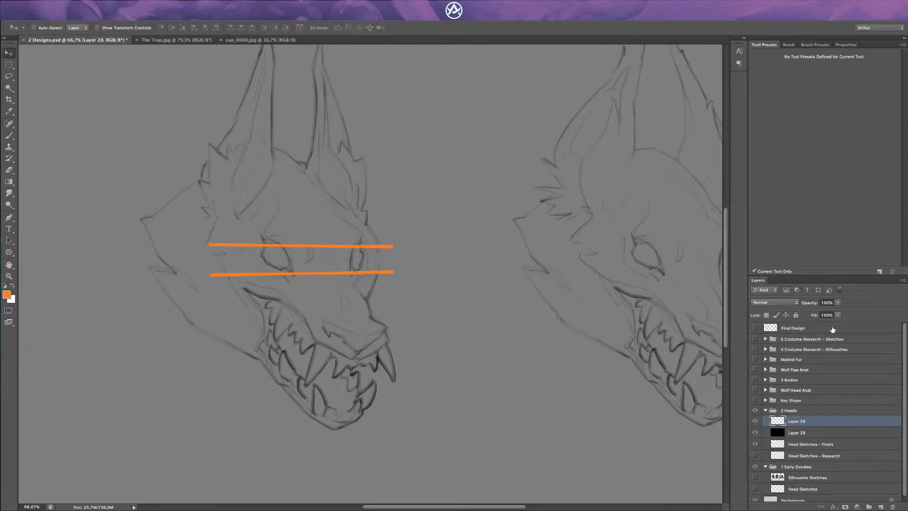
Step: Set the guide line layer's opacity to 53% and add a new layer above it
click(837, 303)
drag(817, 335, 818, 335)
key(b)
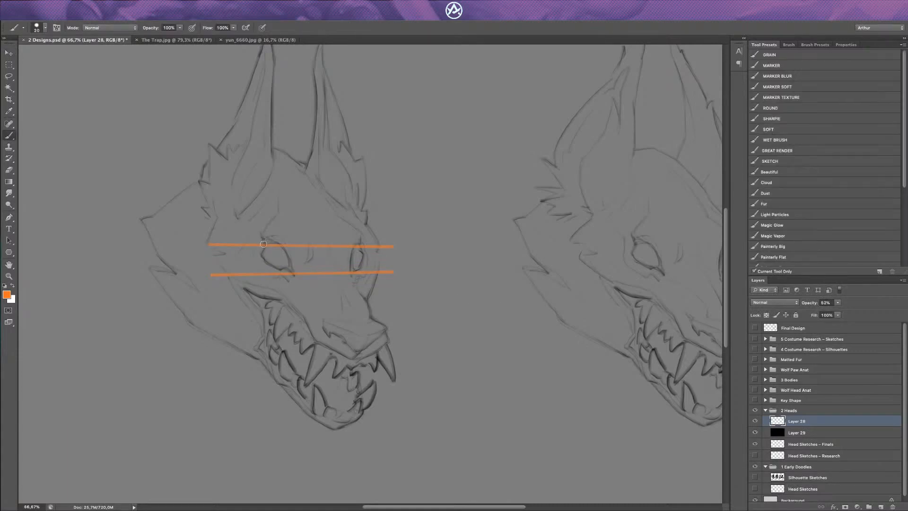
mouse_move(263, 242)
mouse_down()
mouse_move(269, 265)
mouse_move(290, 272)
mouse_up()
key(ctrl+z)
key(ctrl+shift+n)
key(Return)
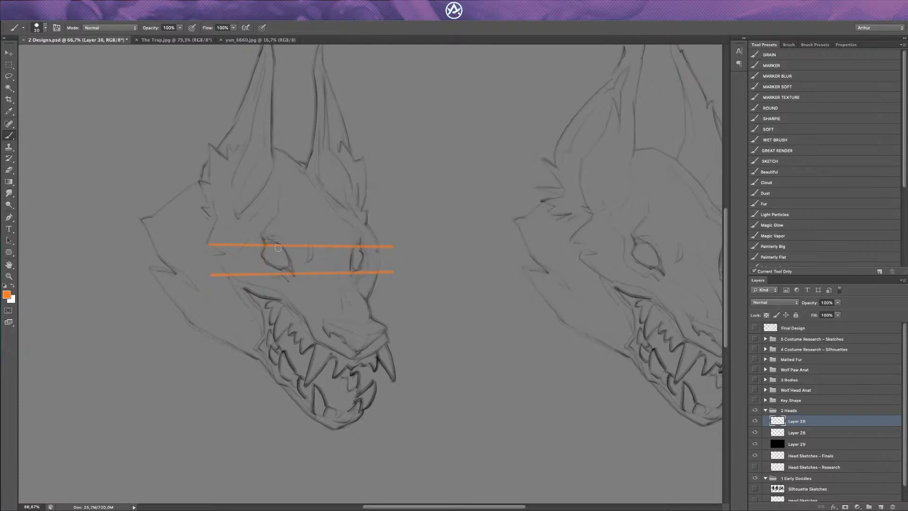
Step: Trace both eyes between the guides and draw straight orange lines across the nose and the fang tips
mouse_move(264, 239)
mouse_down()
mouse_move(263, 261)
mouse_move(292, 273)
mouse_up()
mouse_move(353, 272)
mouse_down()
mouse_move(364, 263)
mouse_move(363, 245)
mouse_up()
click(327, 336)
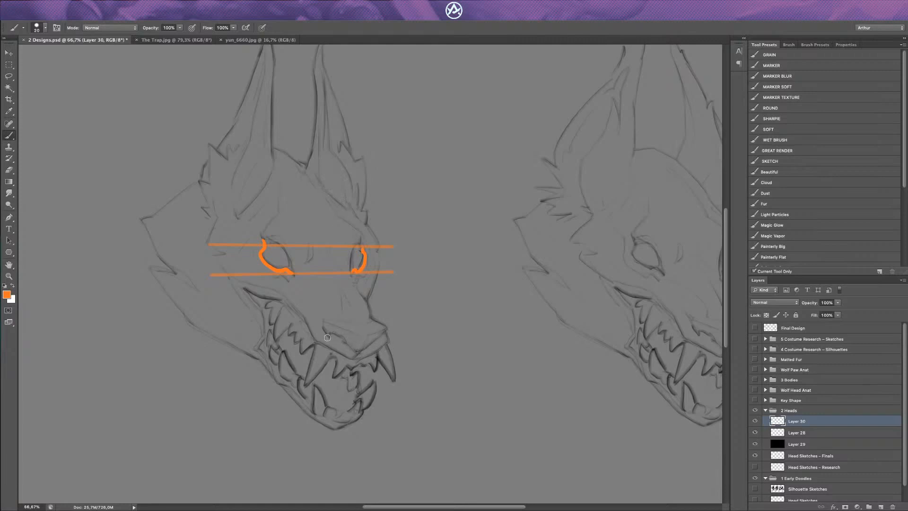
shift+click(387, 337)
click(304, 385)
shift+click(394, 379)
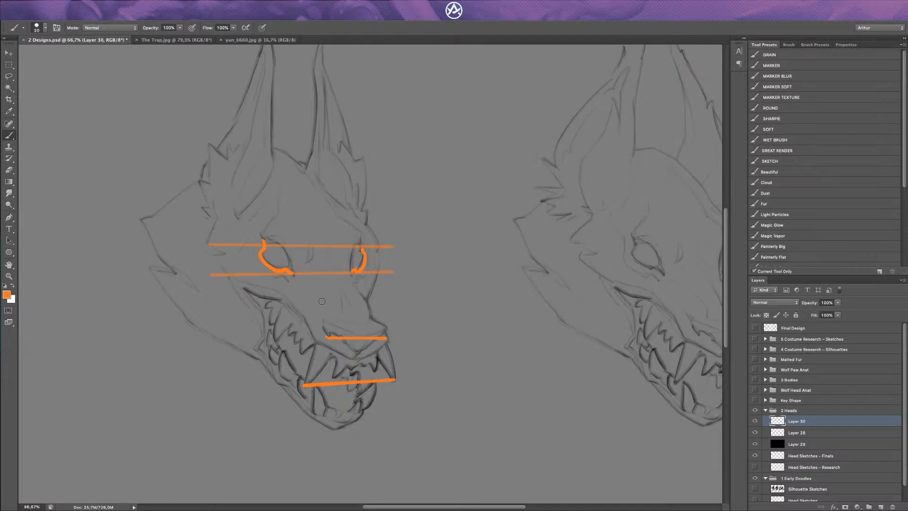
Step: Delete the two orange annotation layers, keeping the dark overlay above the two final heads
key(Delete)
key(Delete)
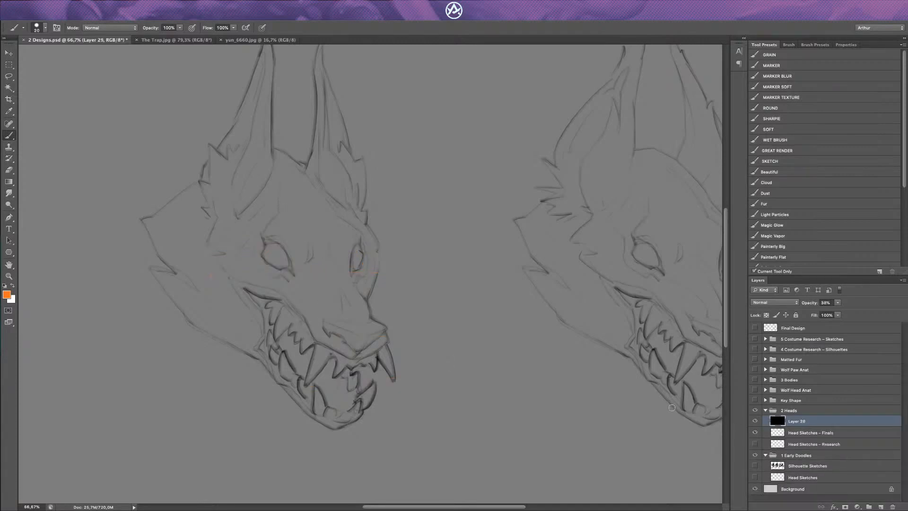
key(ctrl+minus)
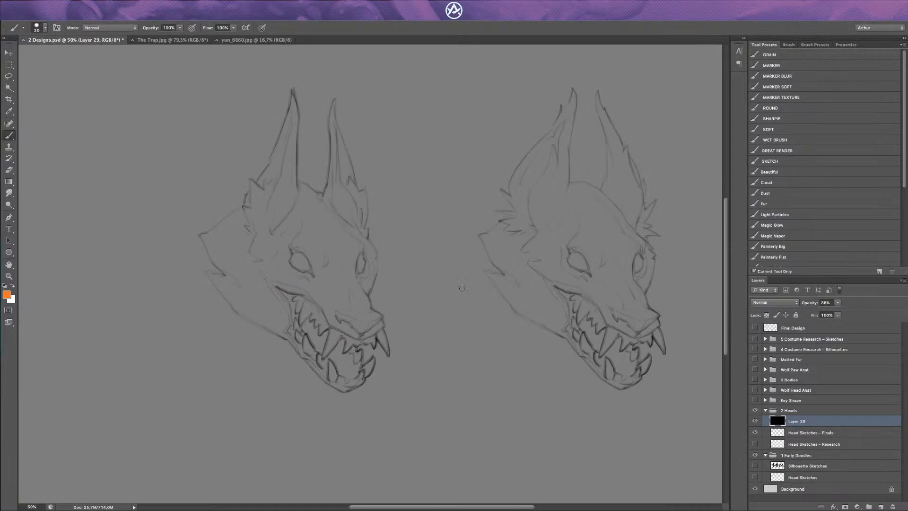